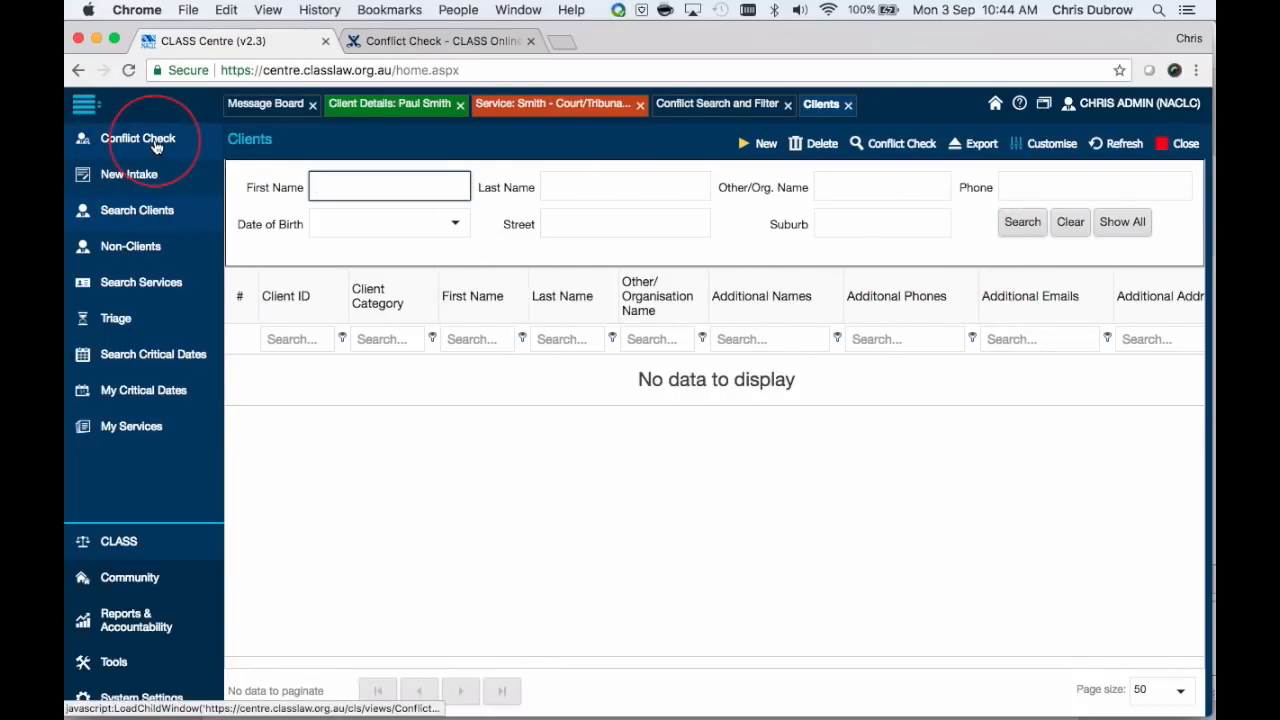
# Show all client records in the Clients search and look through the list.
pyautogui.click(769, 109)
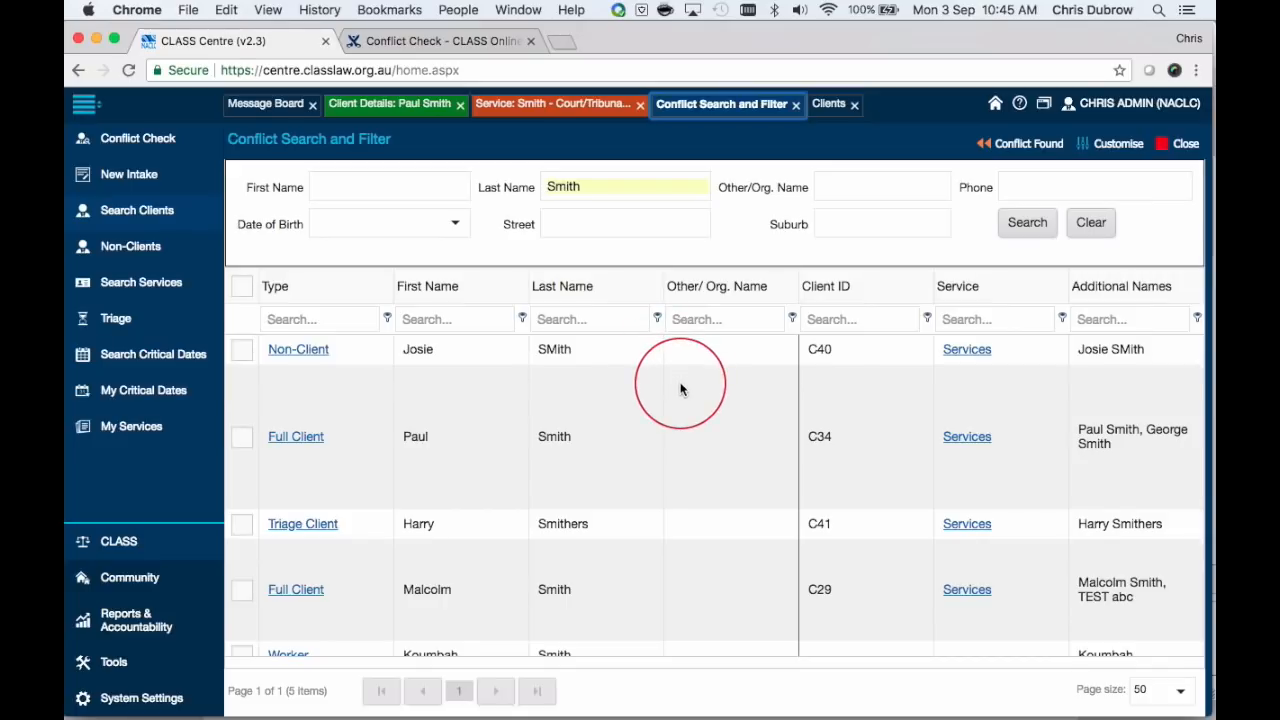
pyautogui.click(826, 104)
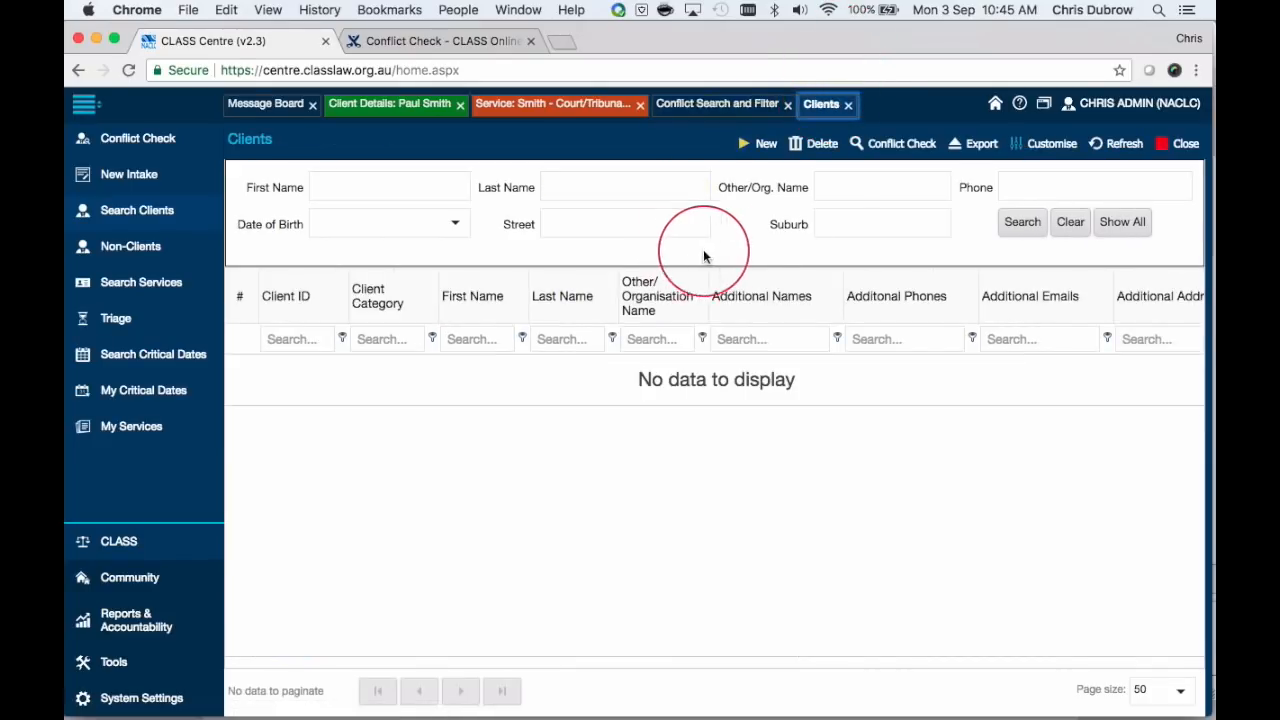
pyautogui.click(1128, 224)
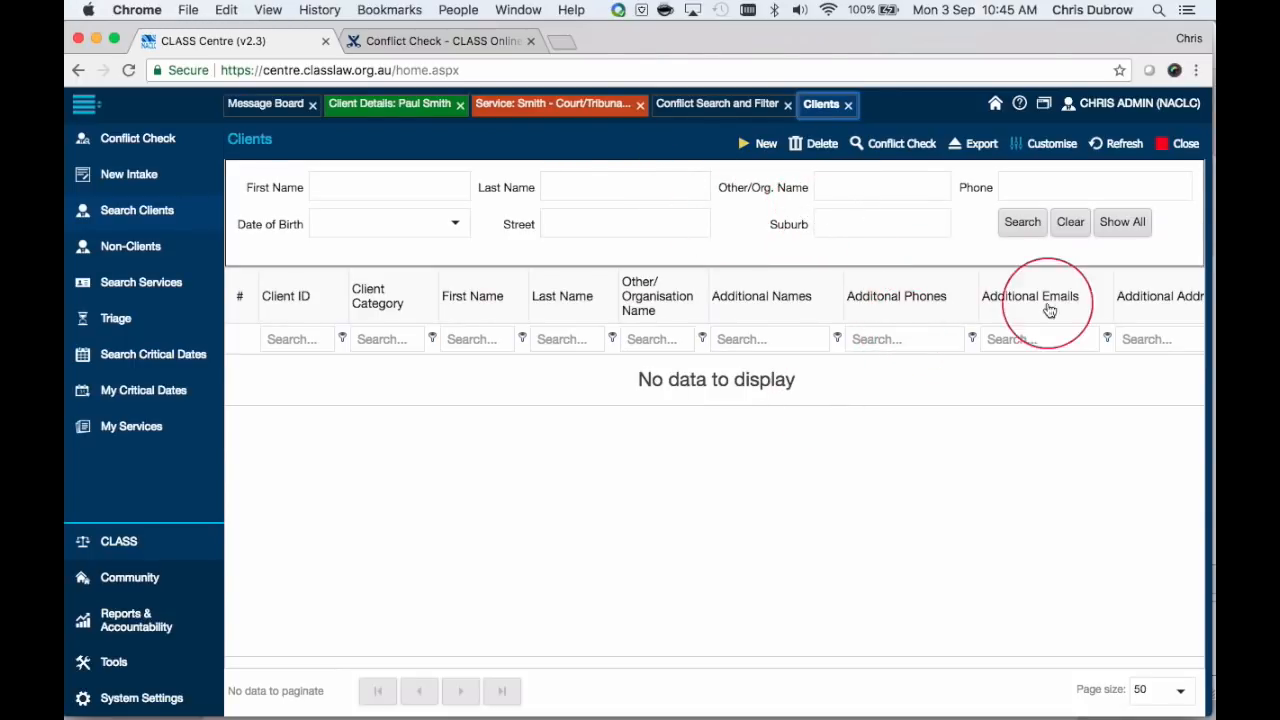
pyautogui.click(1136, 224)
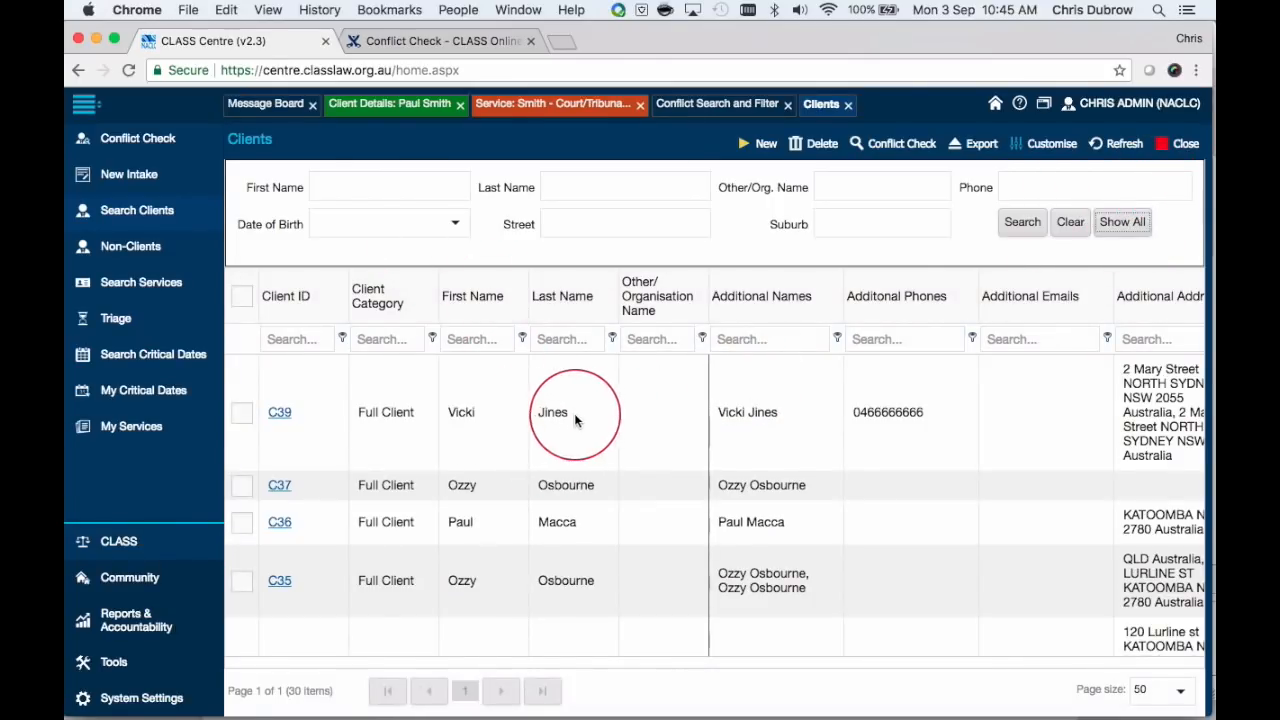
pyautogui.scroll(-1, 403, 525)
pyautogui.scroll(1, 403, 522)
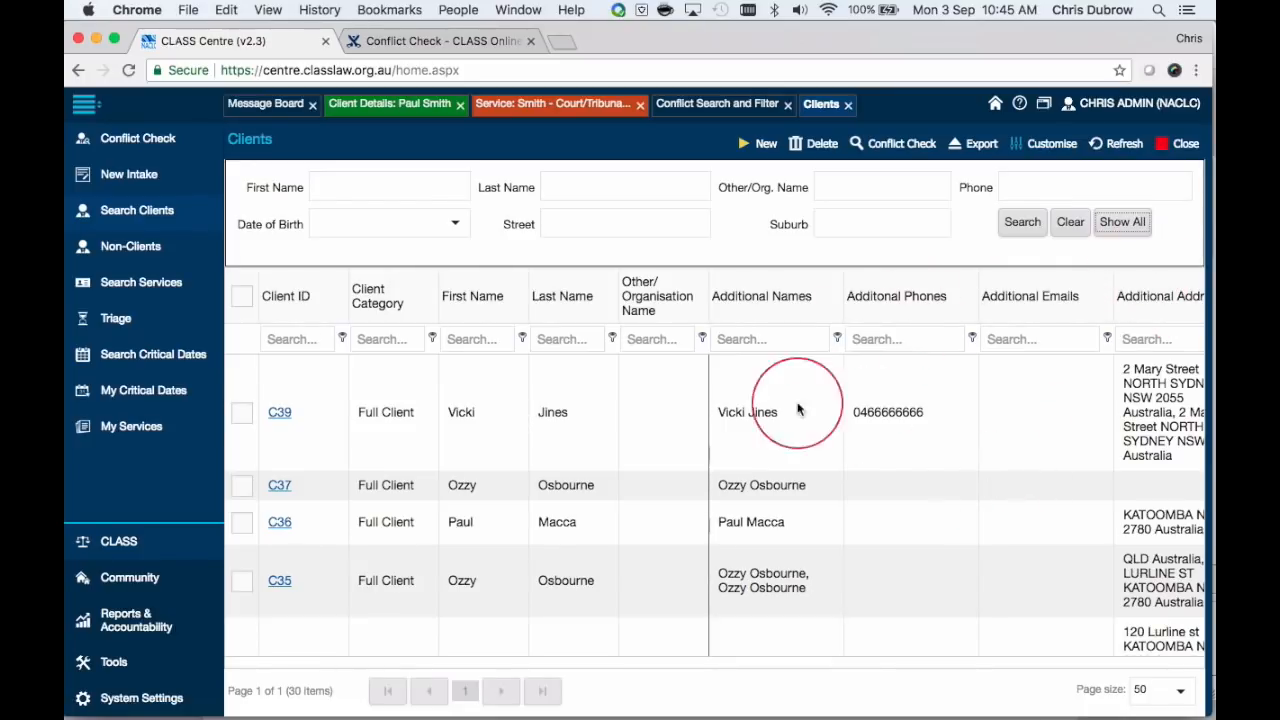
# Filter the client list by the client's last name and check the matching clients' service dates.
pyautogui.click(540, 338)
pyautogui.write('Smith')
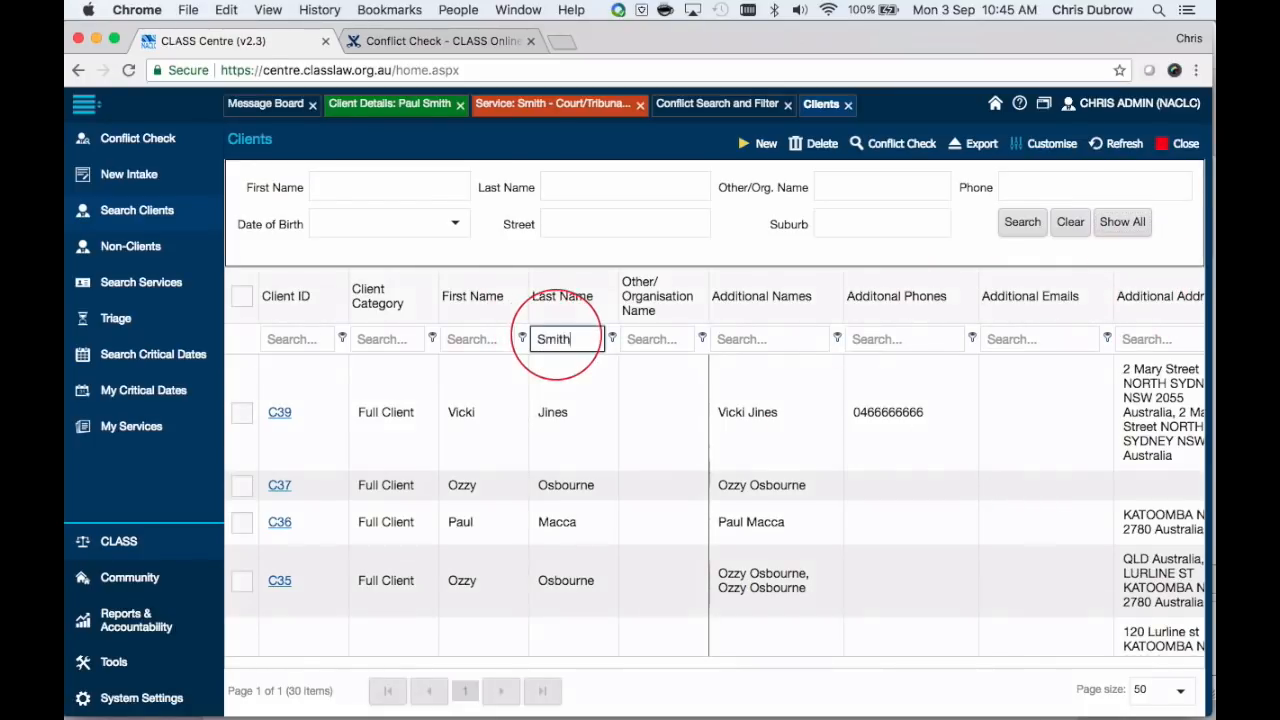
pyautogui.hscroll(10, 782, 406)
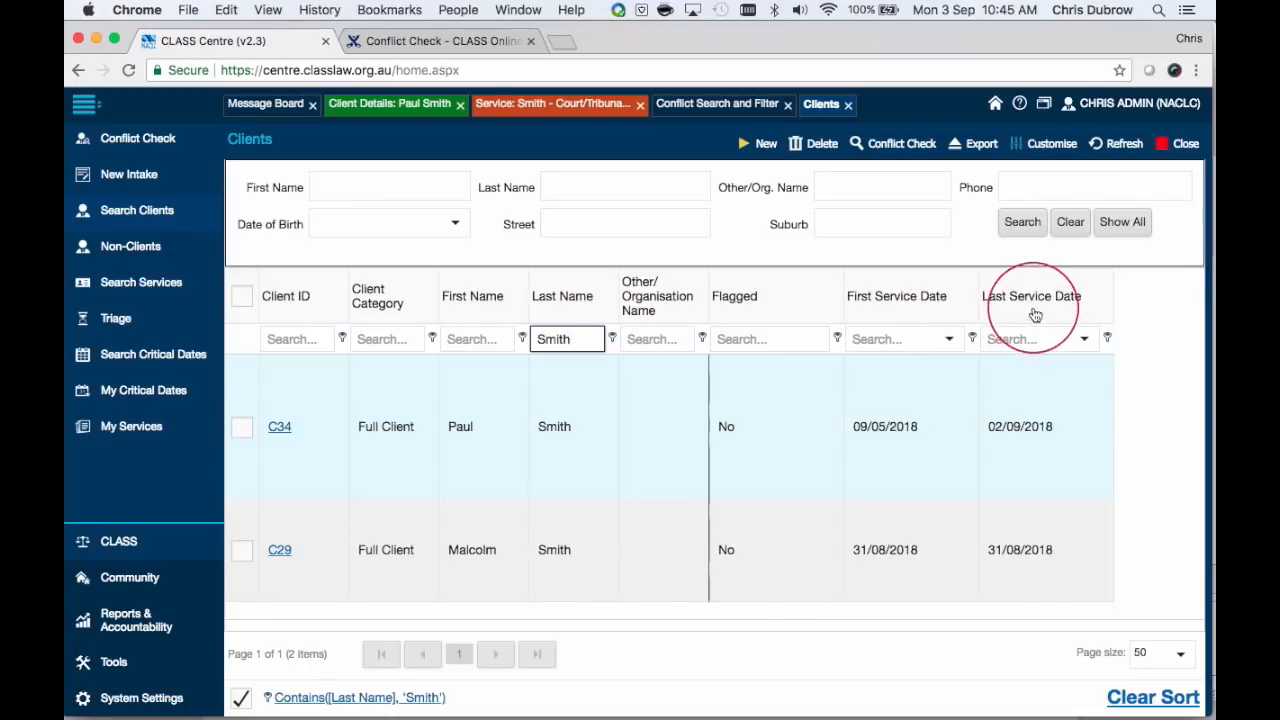
# Sort the client list by Last Service Date with the most recent first.
pyautogui.click(1029, 300)
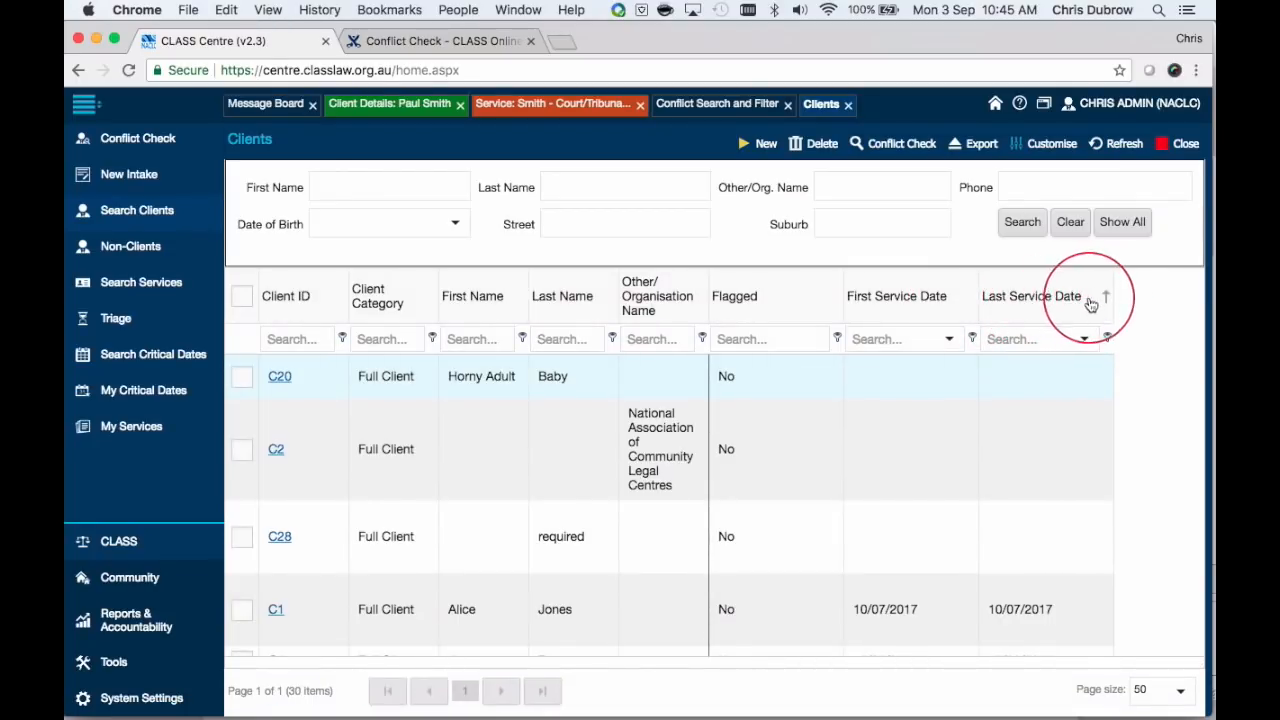
pyautogui.click(1029, 300)
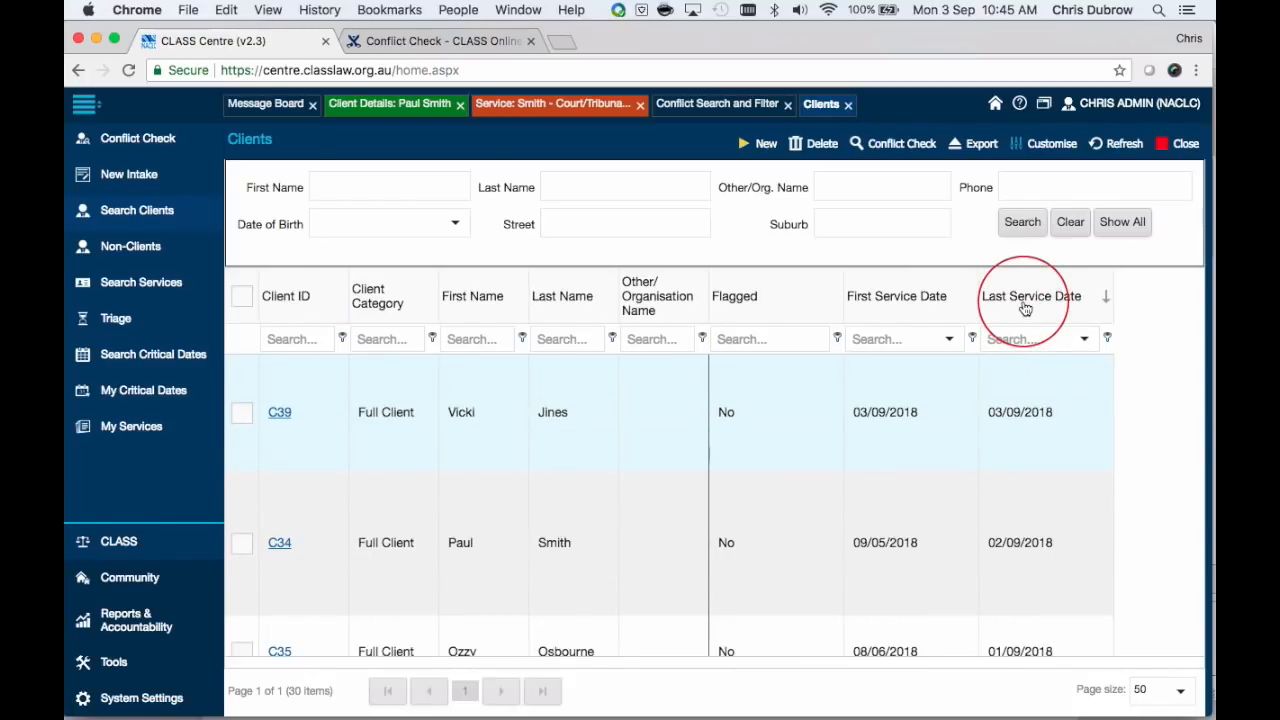
pyautogui.hscroll(5, 1000, 362)
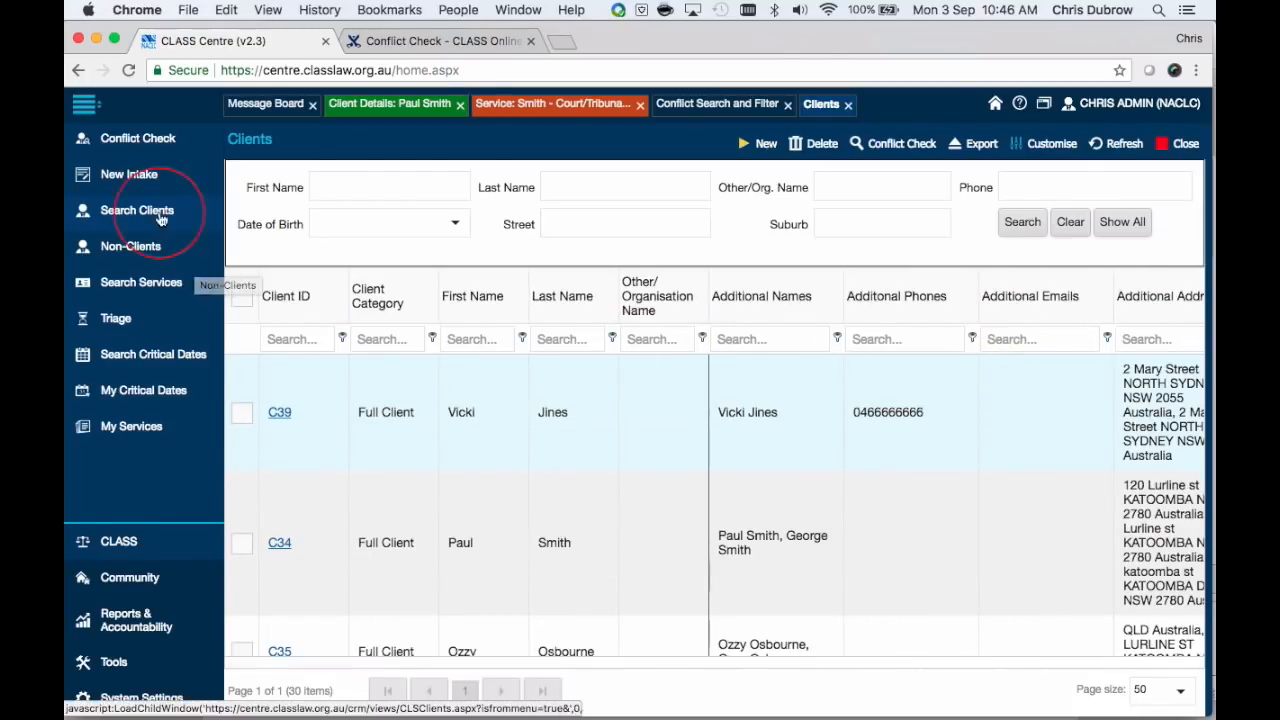
# Open the services search list and remove the File Number column by customising its columns.
pyautogui.click(172, 286)
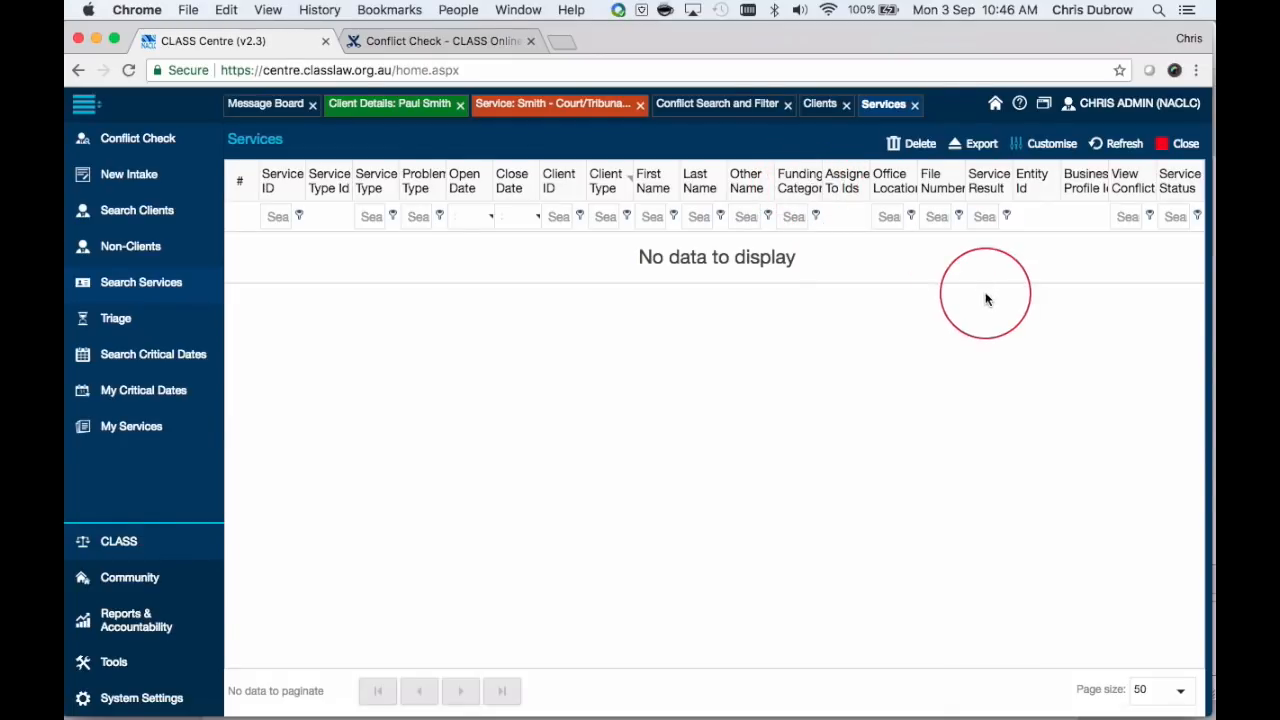
pyautogui.click(1062, 147)
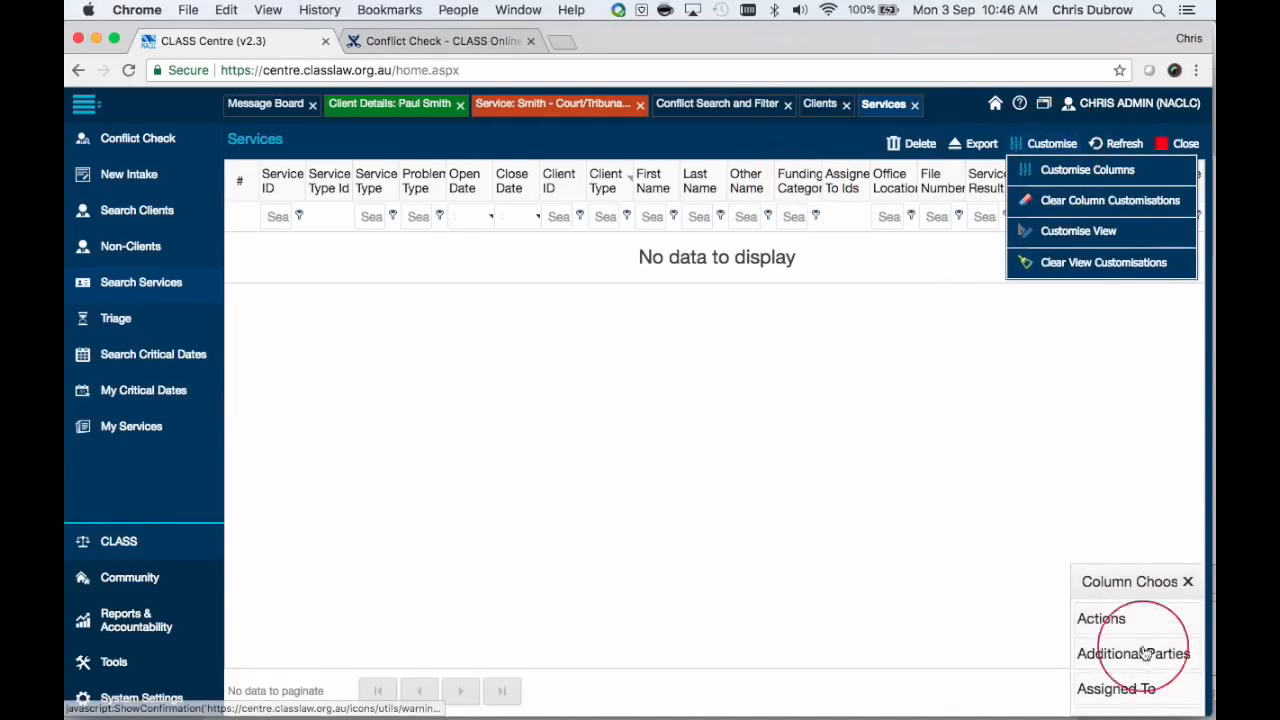
pyautogui.scroll(-10, 1146, 672)
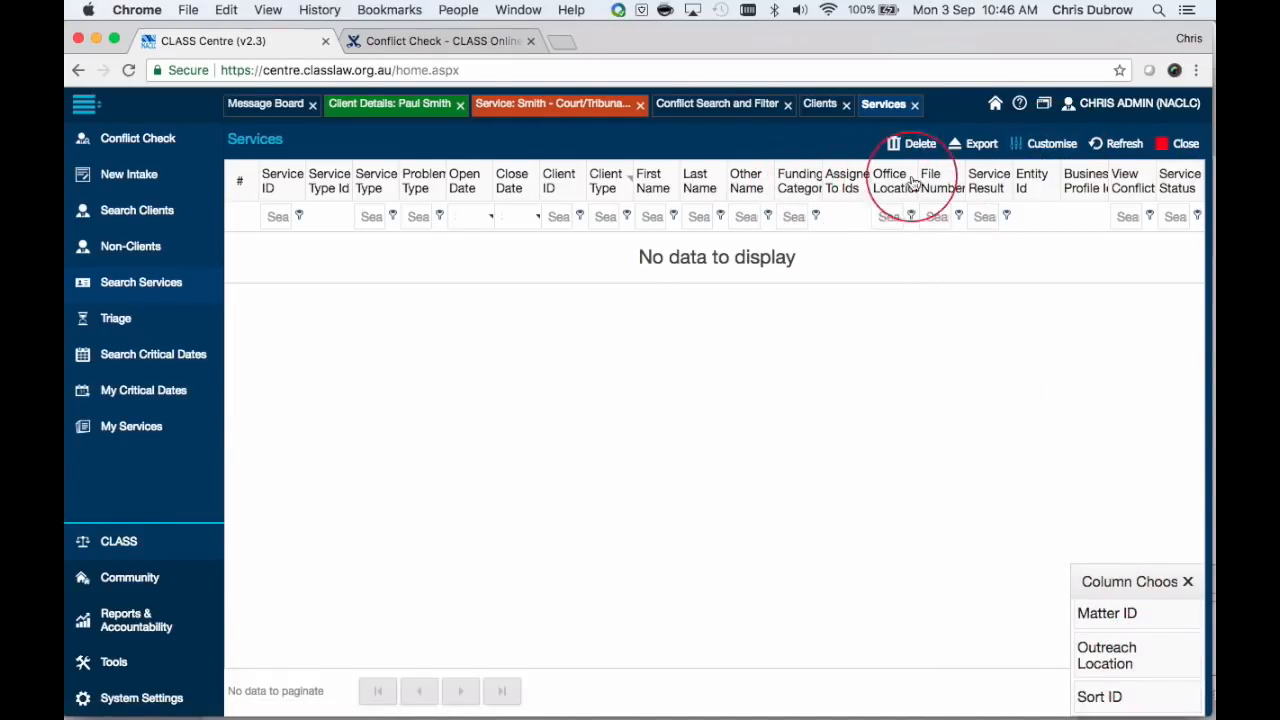
pyautogui.moveTo(943, 181); pyautogui.dragTo(1134, 650)
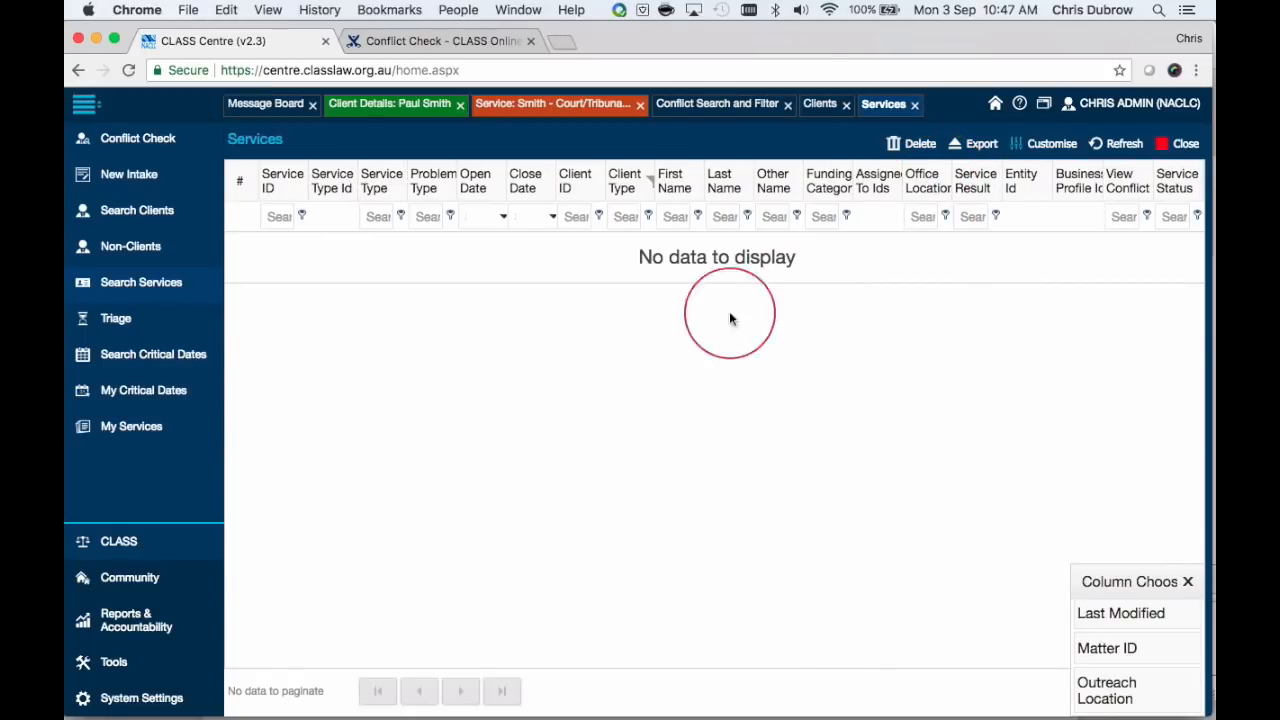
# Return to the open client record and review its basic, personal and contact details.
pyautogui.click(392, 103)
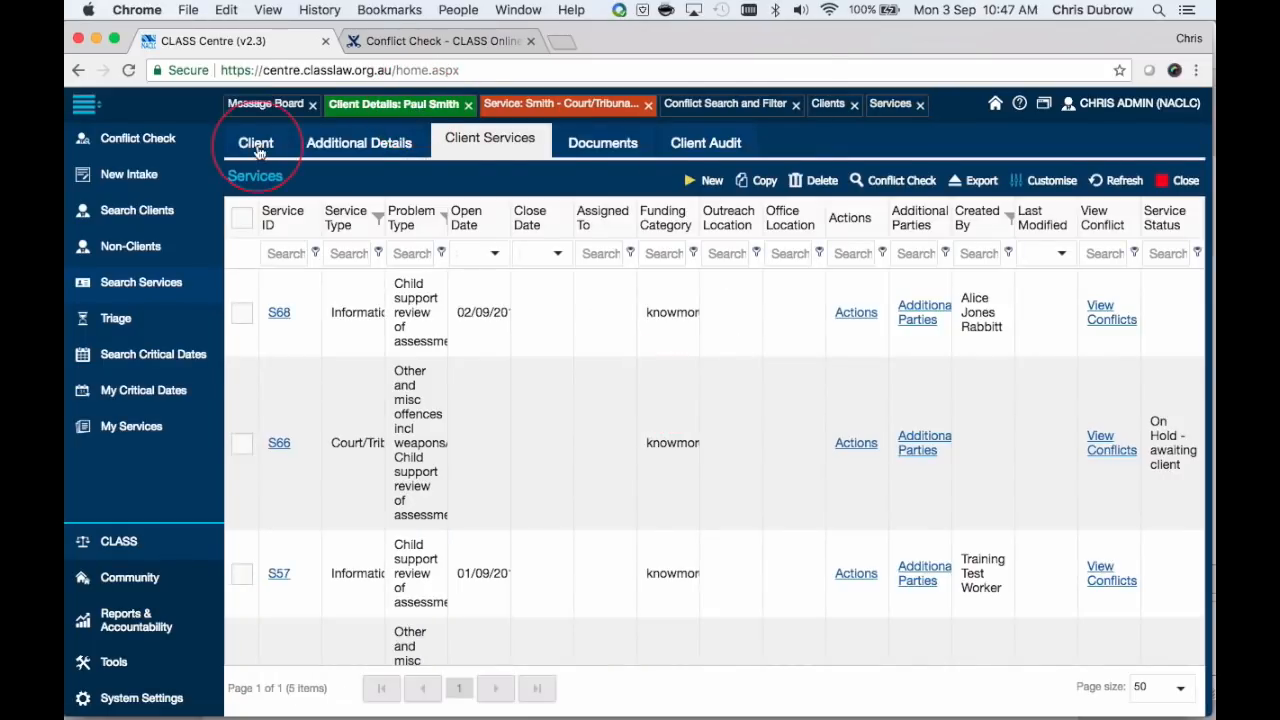
pyautogui.click(257, 143)
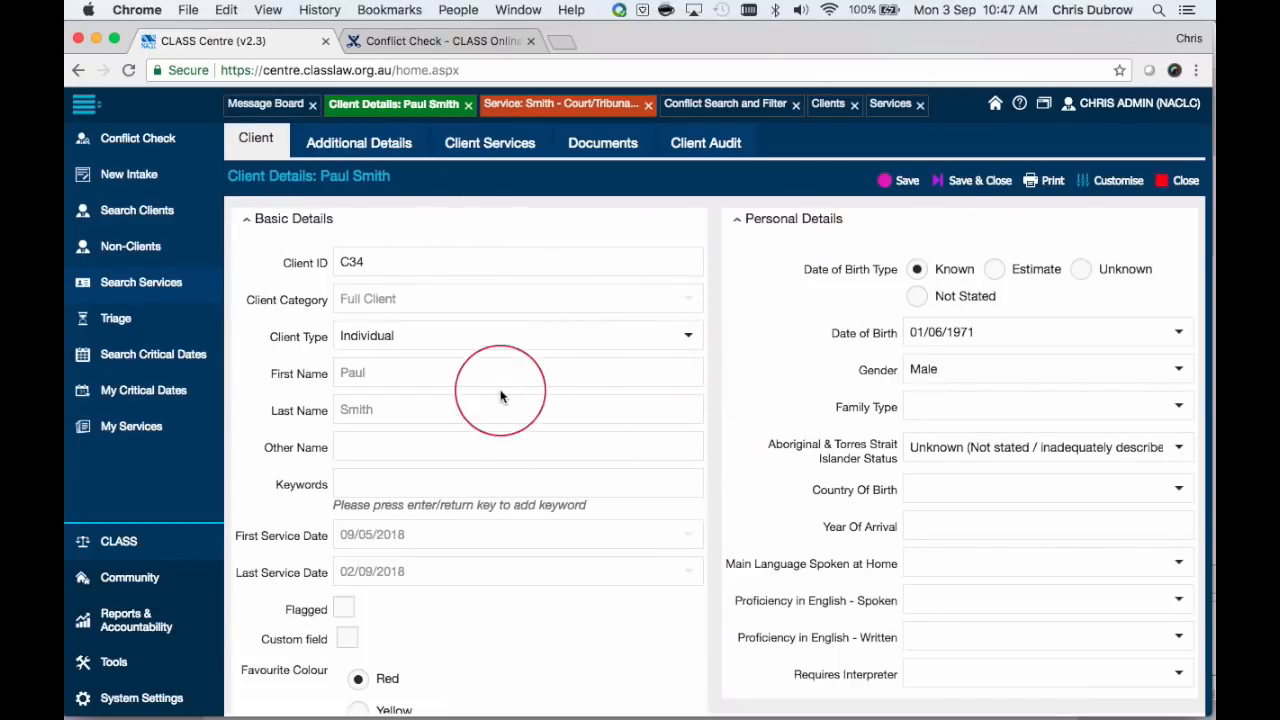
pyautogui.scroll(-10, 521, 558)
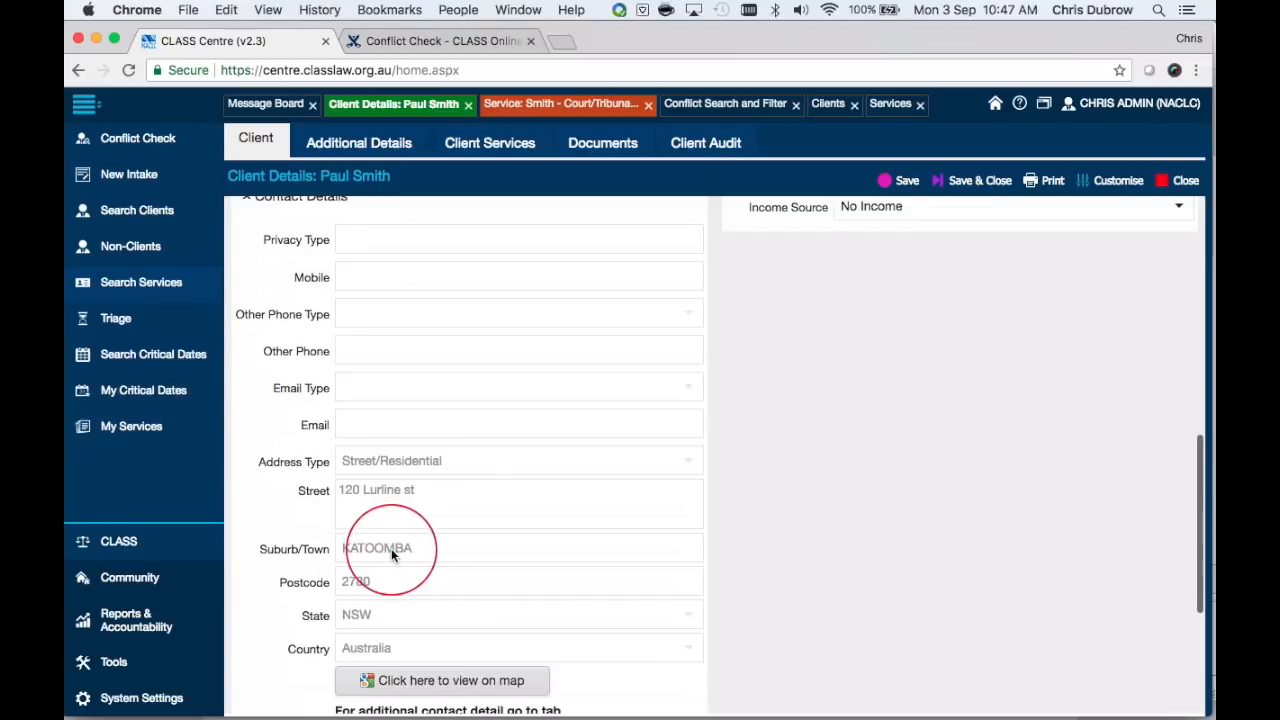
pyautogui.scroll(10, 391, 549)
pyautogui.scroll(-3, 575, 519)
pyautogui.scroll(3, 575, 519)
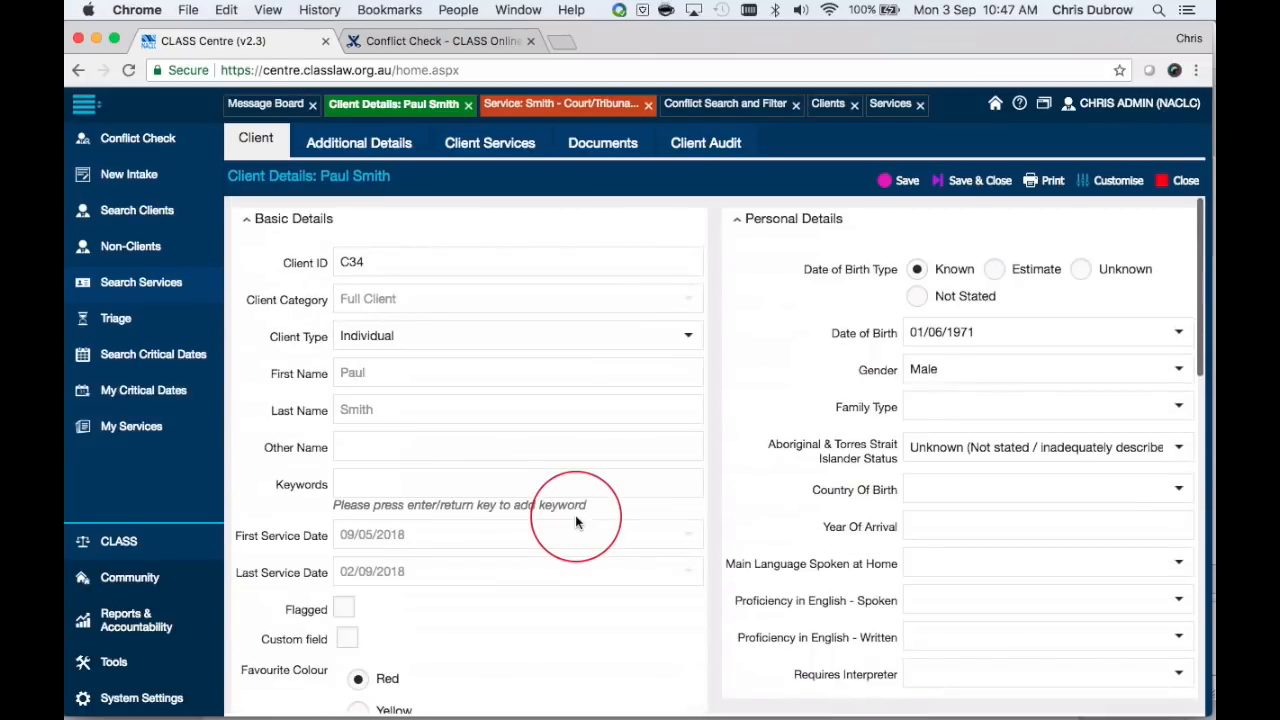
# Review the client's additional names, emails, addresses and phones, and return to the main client details.
pyautogui.click(352, 145)
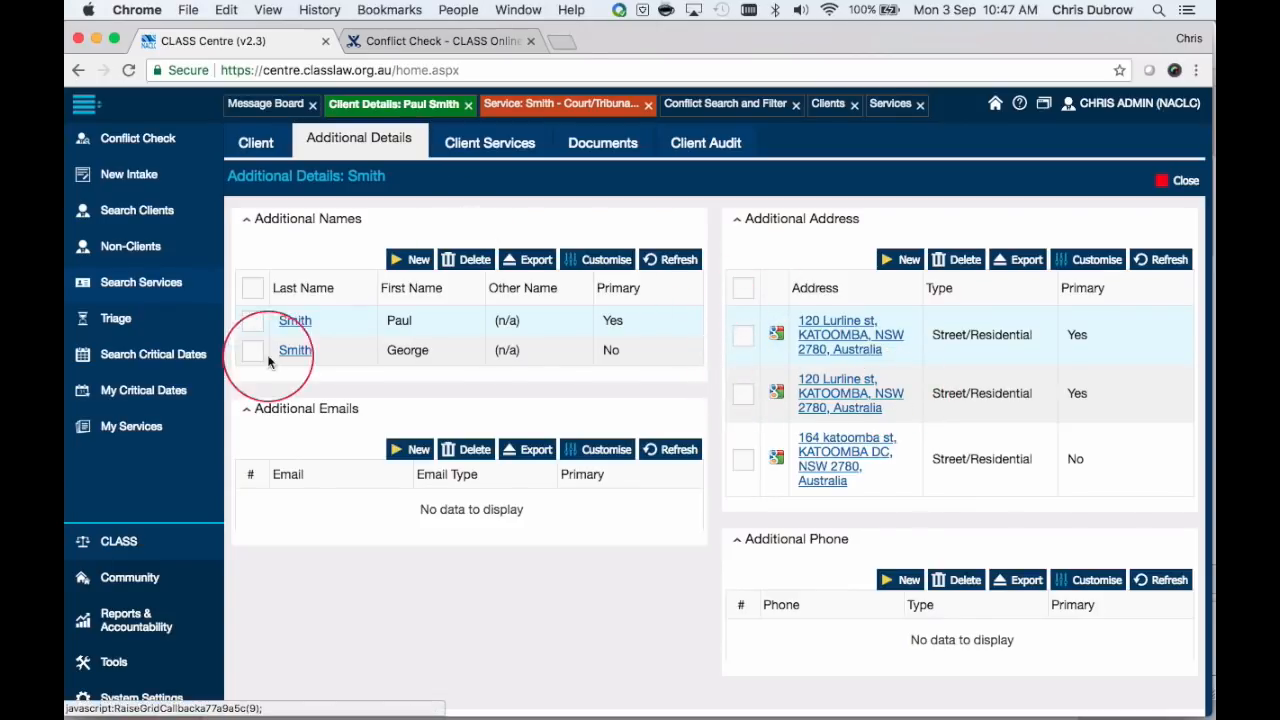
pyautogui.click(254, 143)
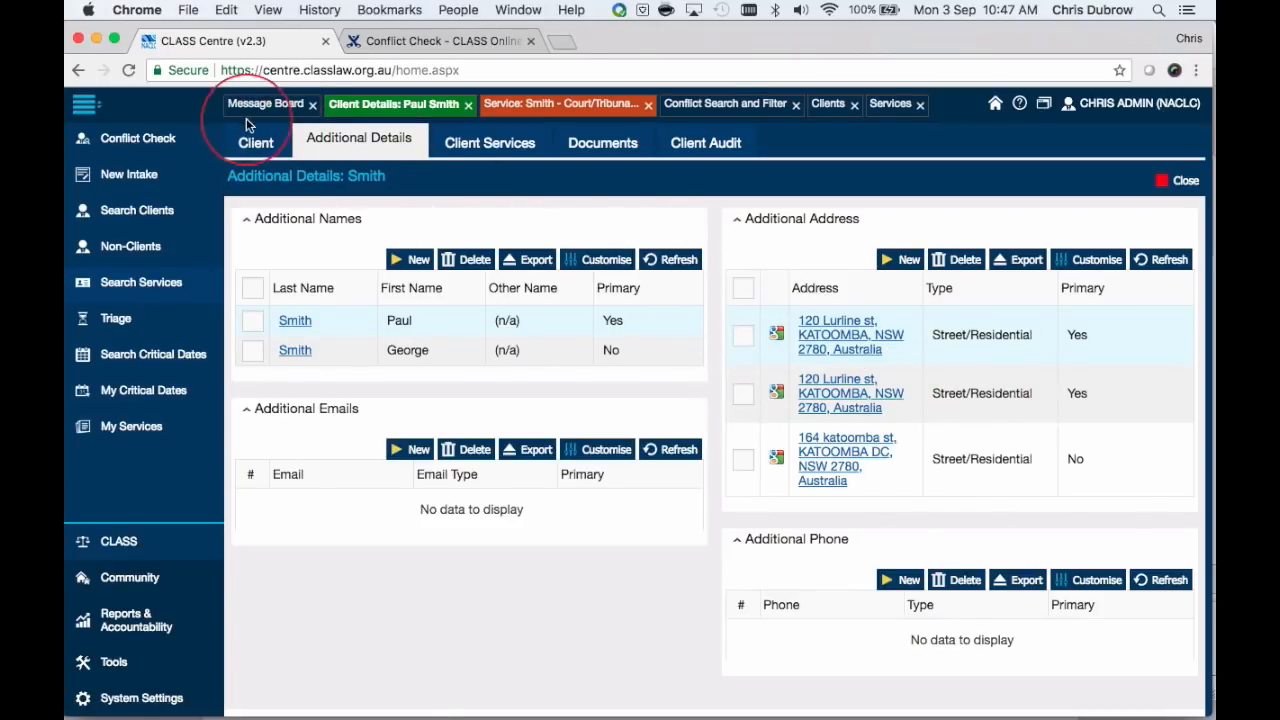
pyautogui.click(320, 147)
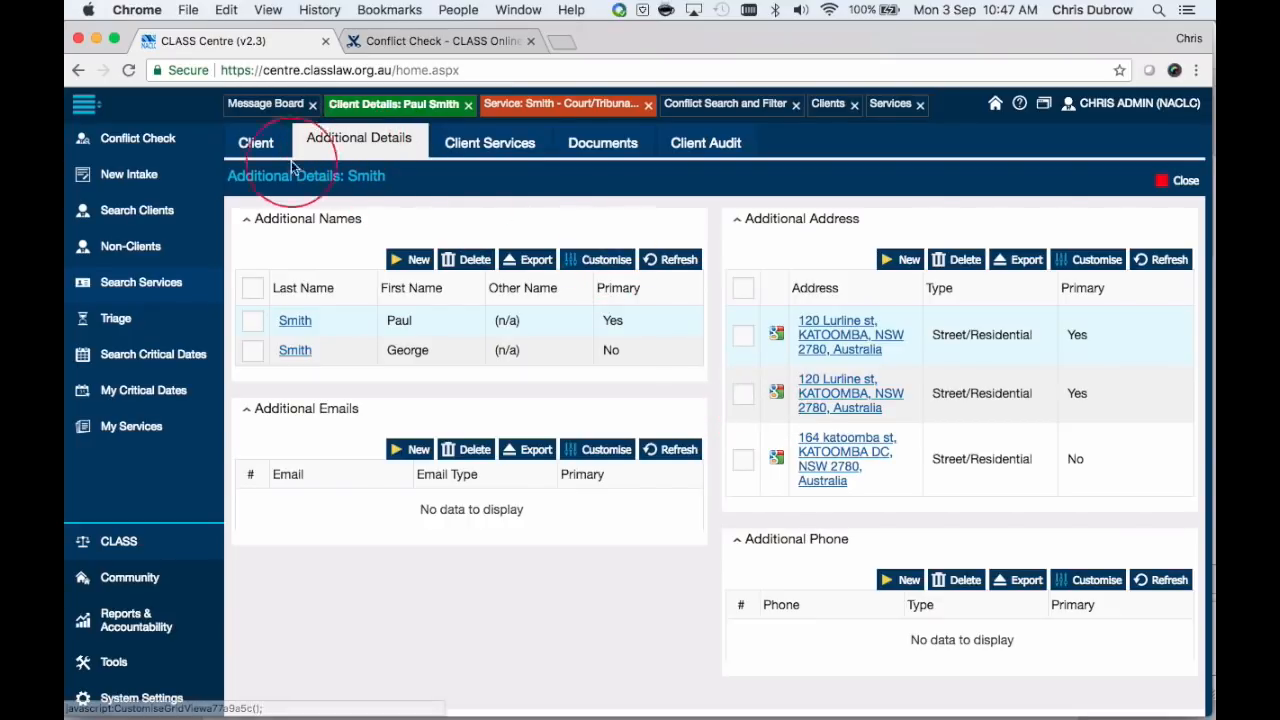
pyautogui.click(255, 143)
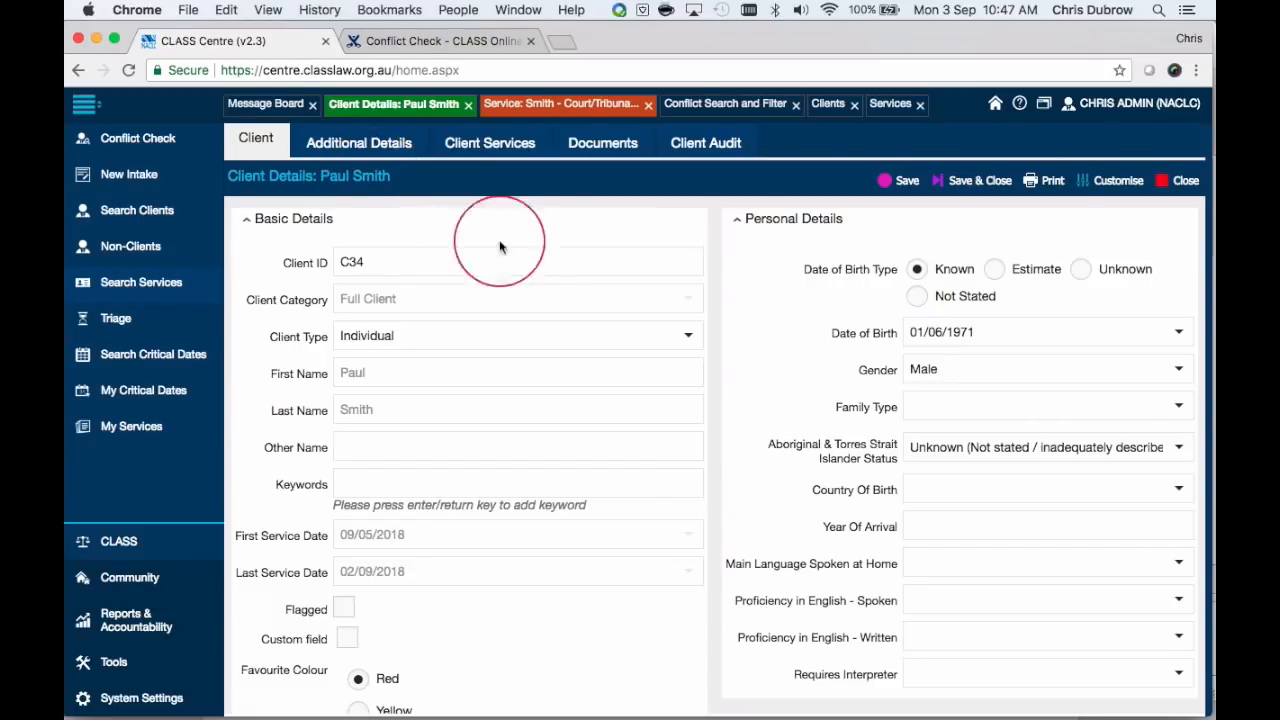
pyautogui.scroll(-5, 700, 425)
pyautogui.scroll(5, 700, 429)
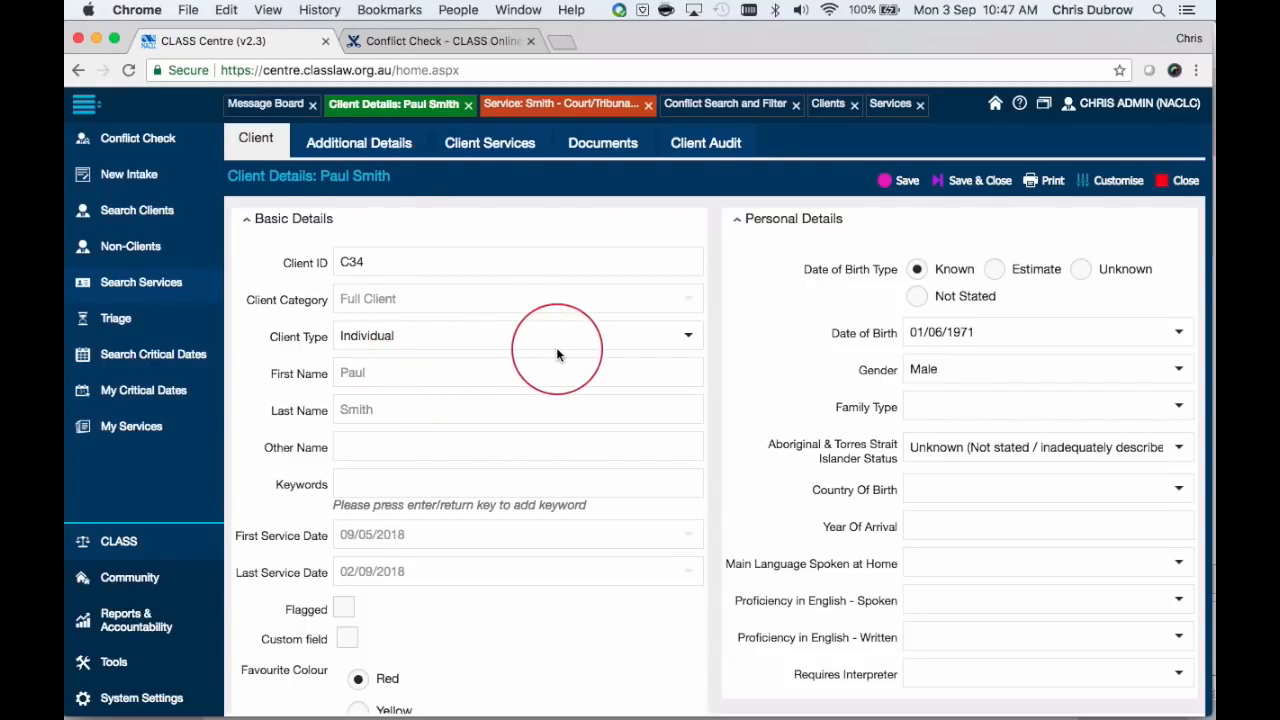
# Copy the client's Court/Tribunal service with status "On Hold - awaiting client" as a new service.
pyautogui.click(495, 146)
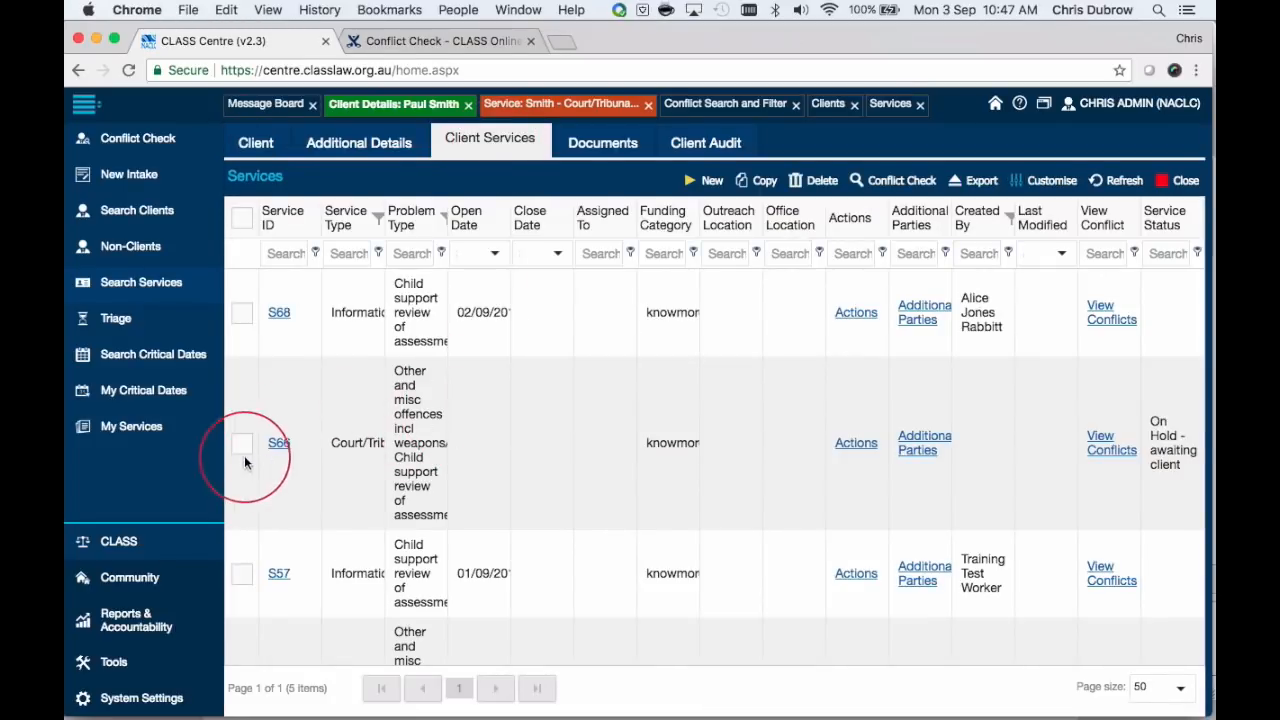
pyautogui.scroll(-3, 569, 449)
pyautogui.scroll(3, 569, 449)
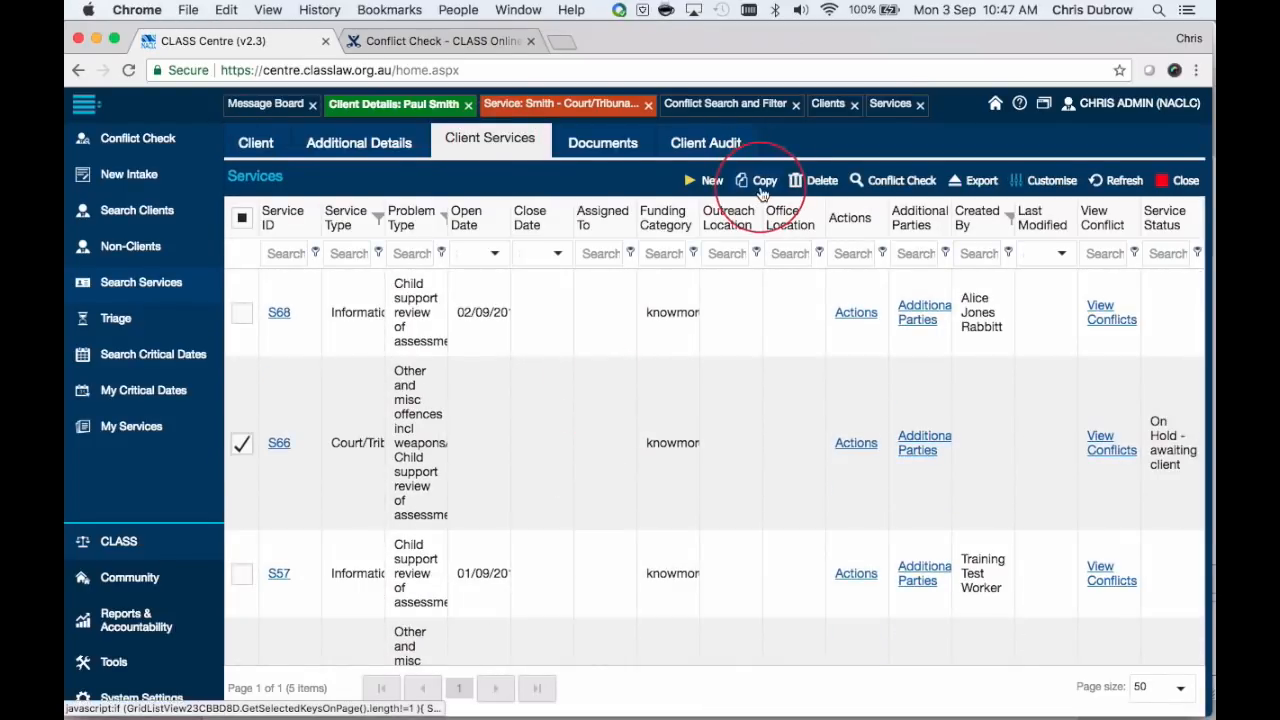
pyautogui.click(763, 182)
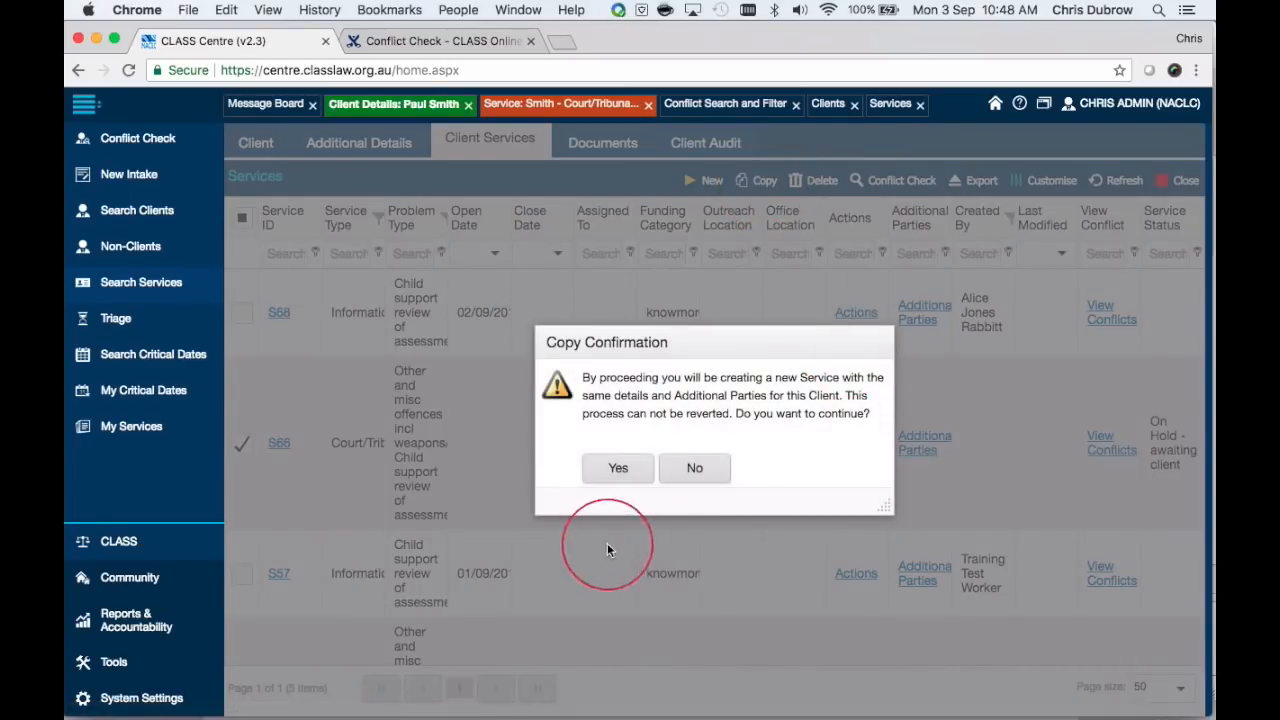
pyautogui.click(619, 470)
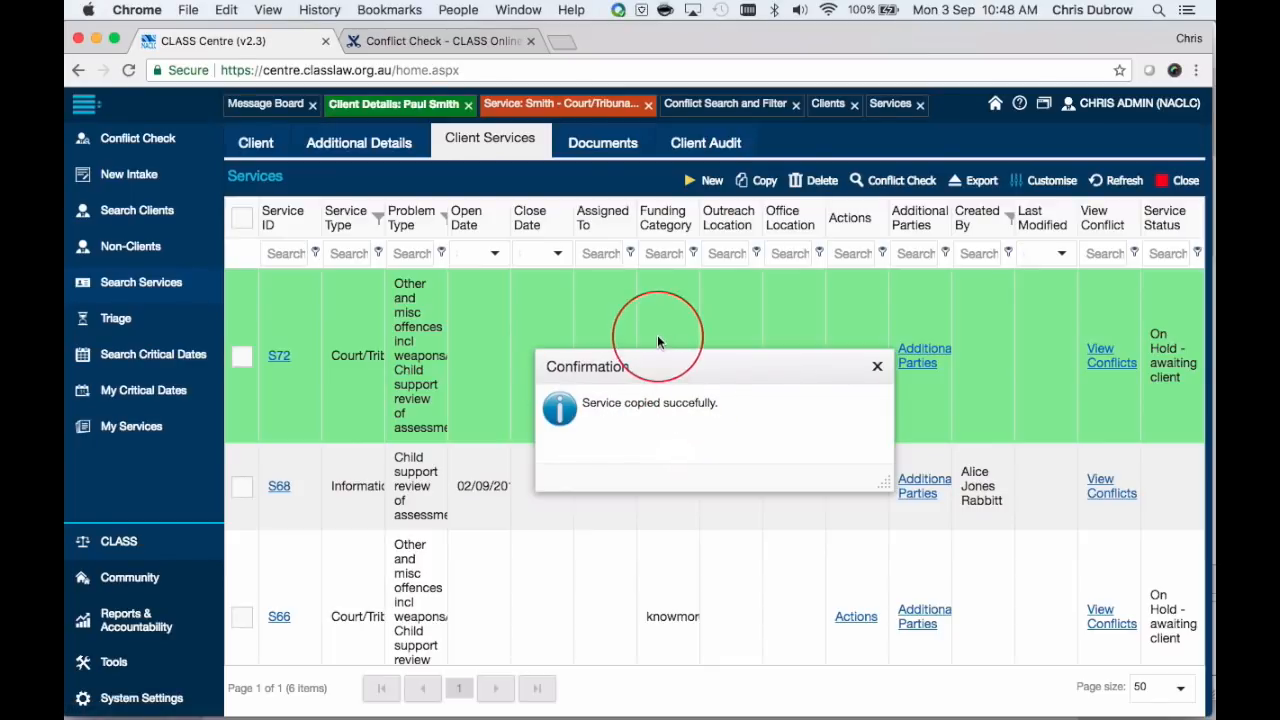
pyautogui.click(878, 368)
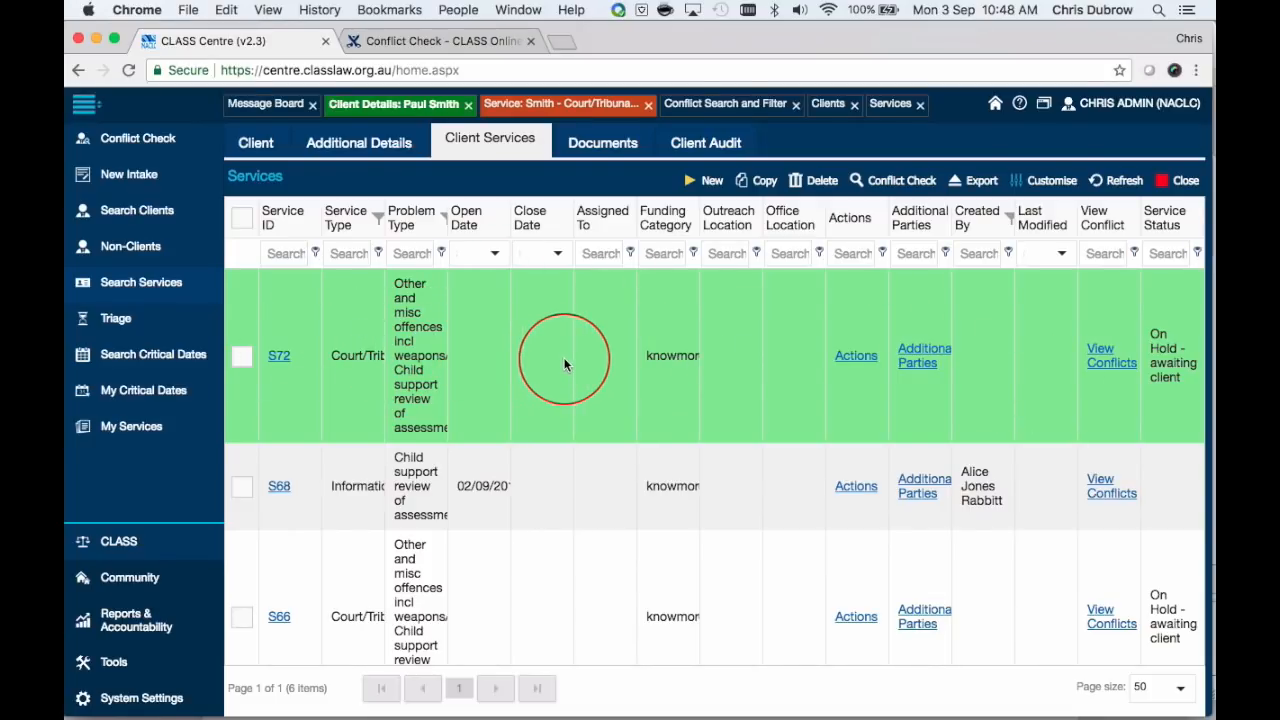
# Open the copied Court/Tribunal service and review its service details, Open Date calendar and additional parties.
pyautogui.click(279, 358)
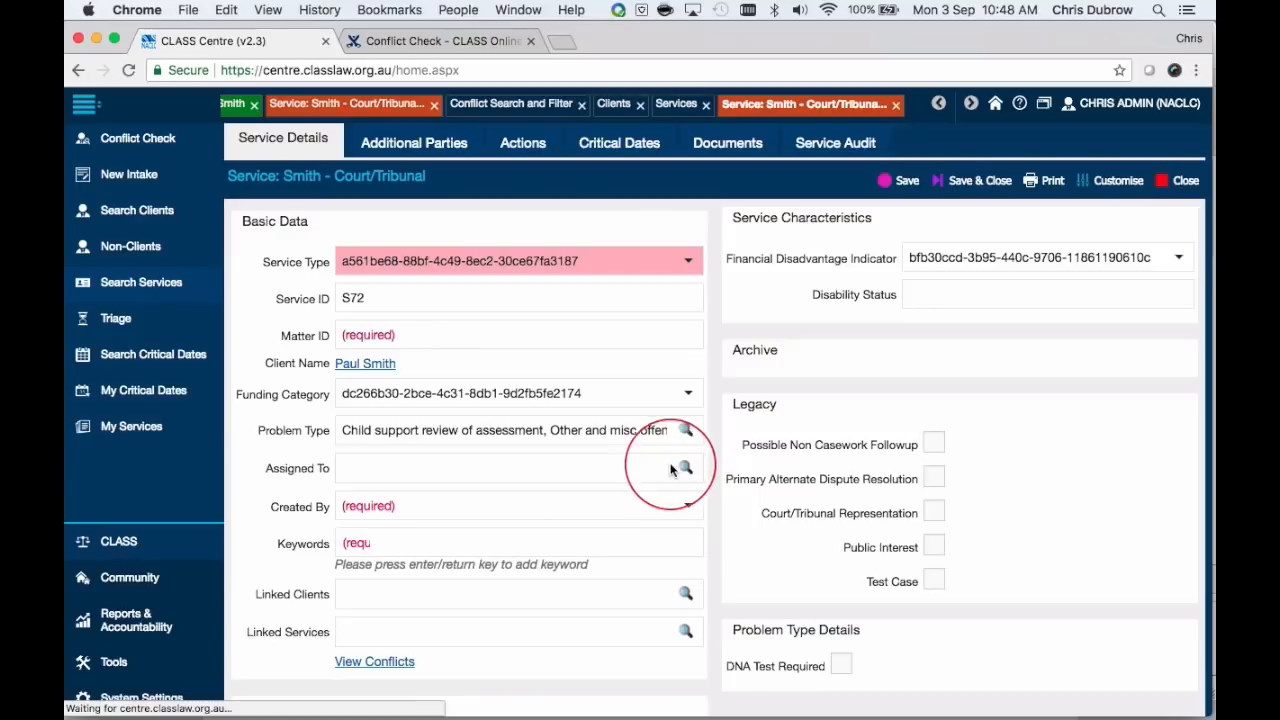
pyautogui.scroll(-5, 685, 505)
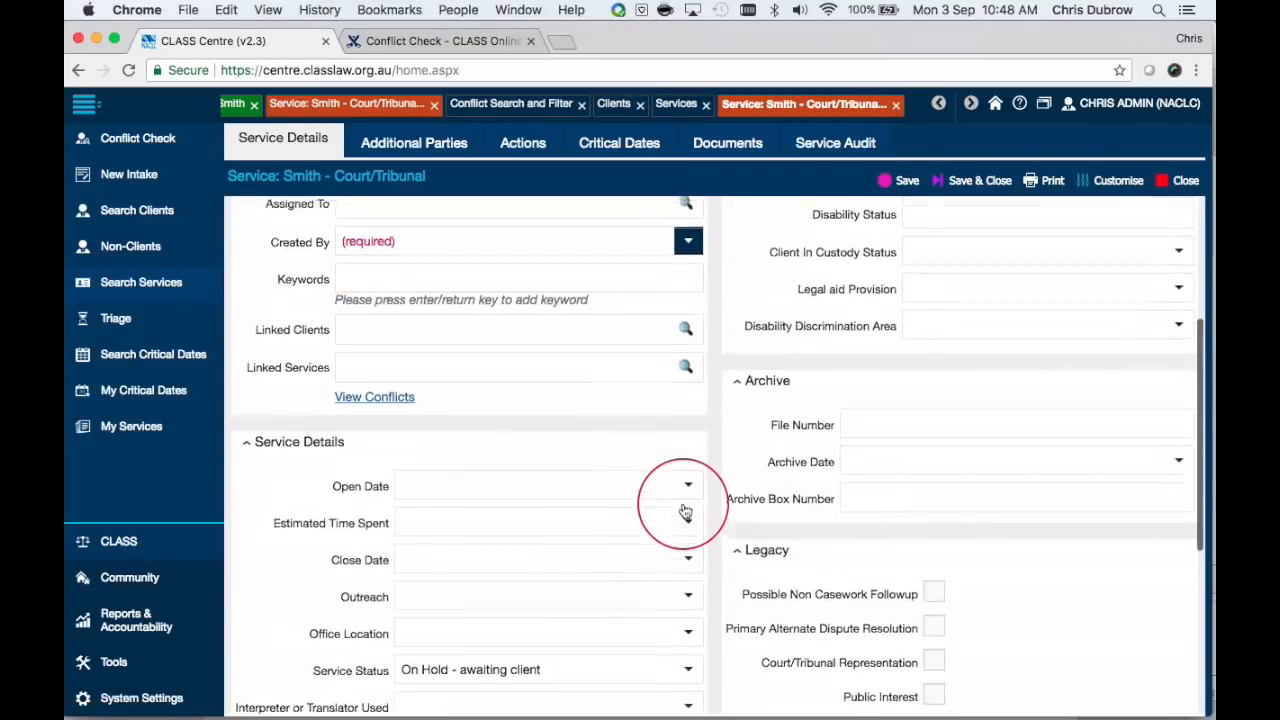
pyautogui.scroll(-5, 685, 510)
pyautogui.scroll(1, 686, 509)
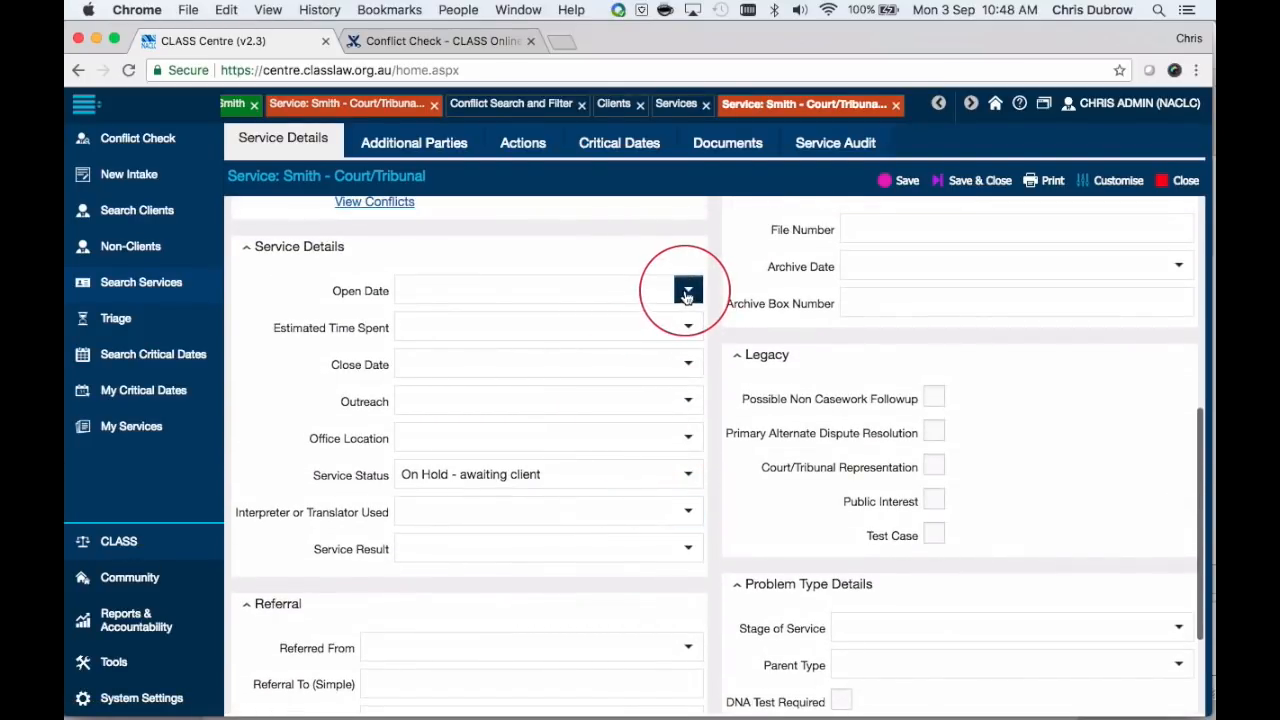
pyautogui.click(687, 291)
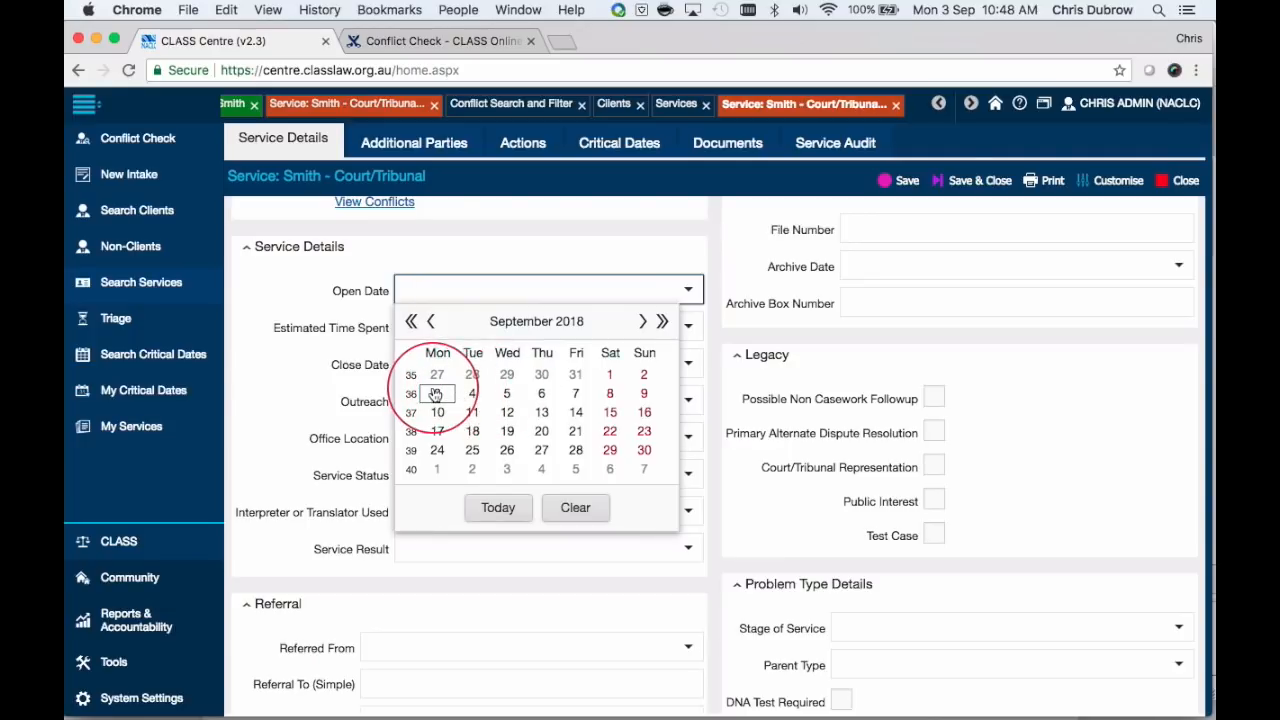
pyautogui.click(686, 289)
pyautogui.scroll(5, 551, 206)
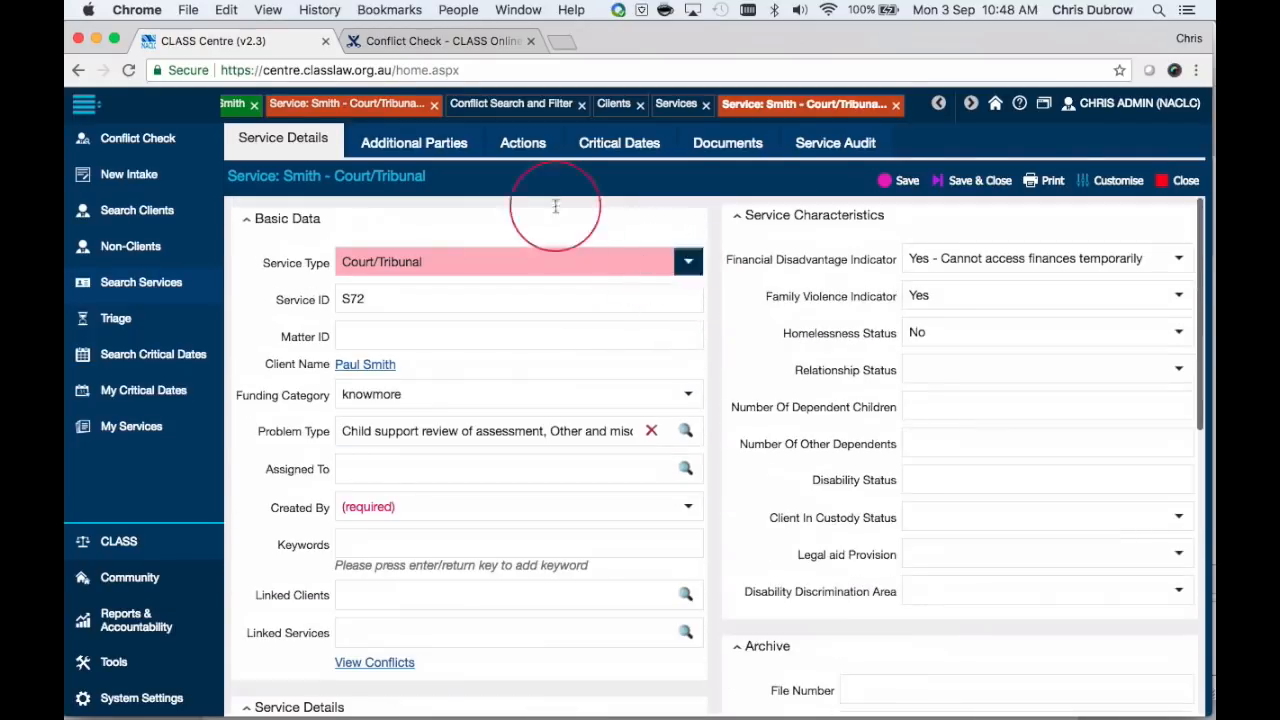
pyautogui.click(420, 140)
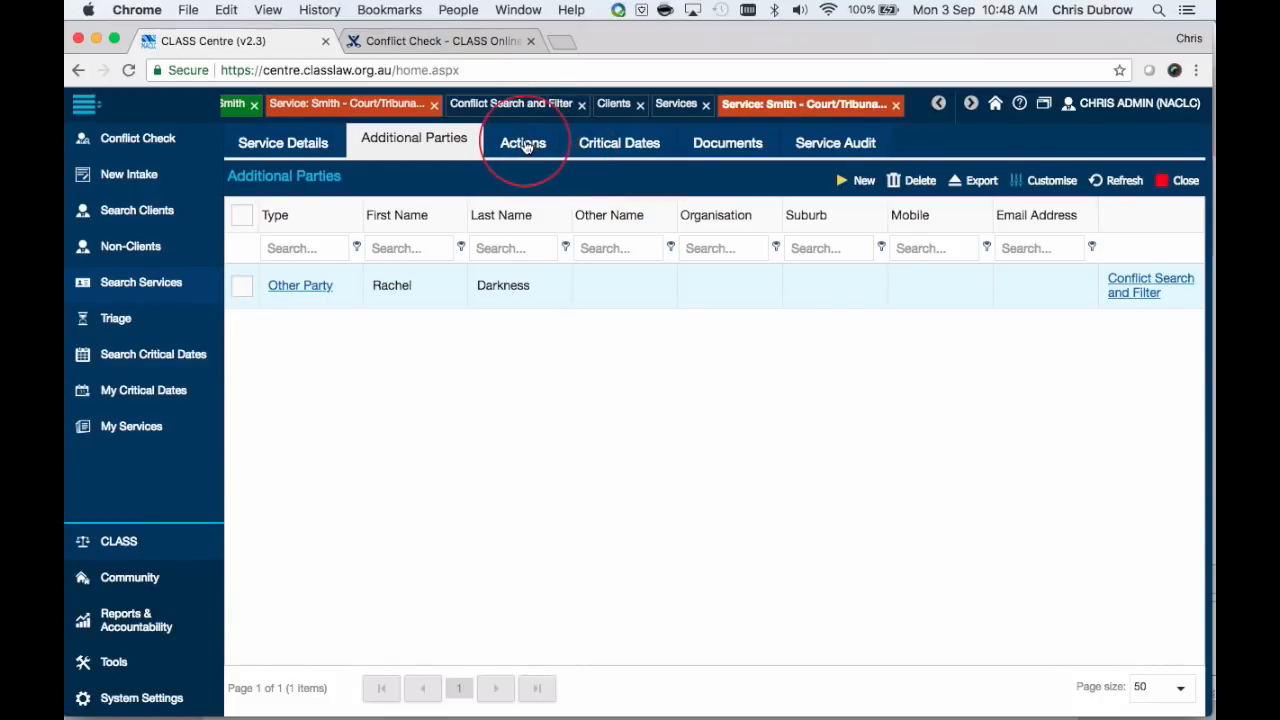
pyautogui.click(285, 142)
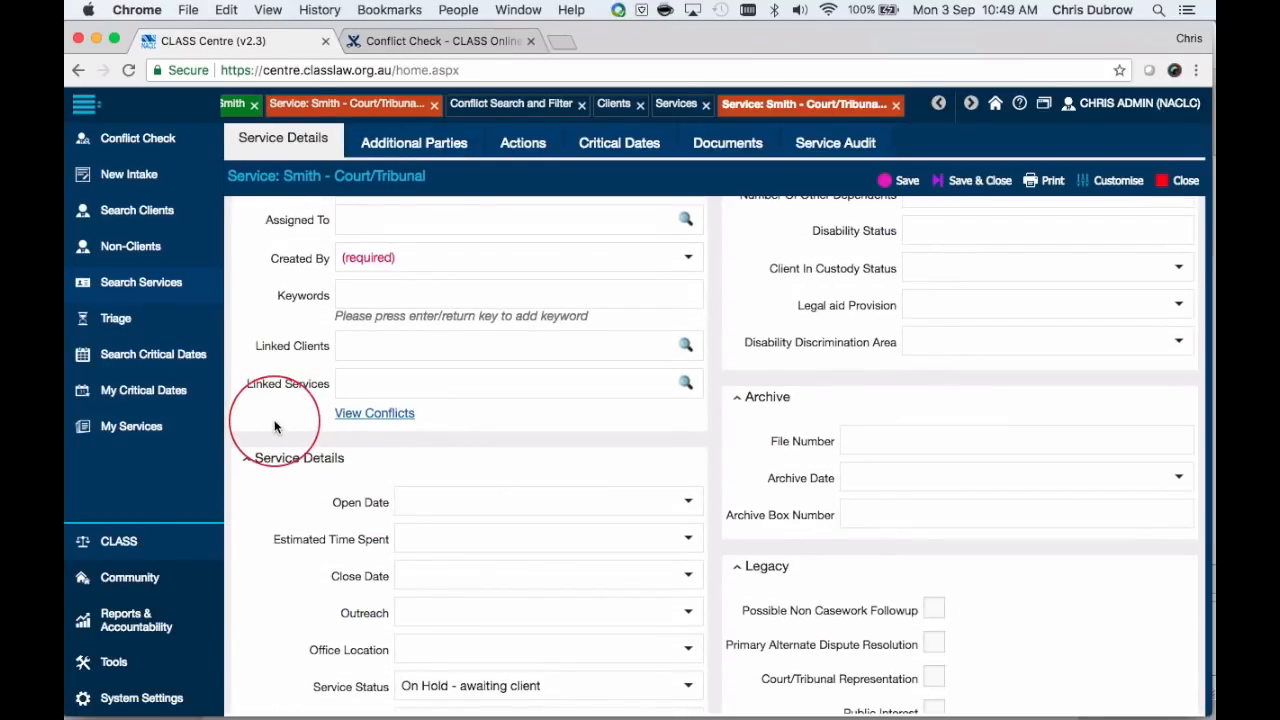
# Open the Client Merge tool, enter both client IDs, choose merging into Client 1 and find the clients' details.
pyautogui.click(113, 662)
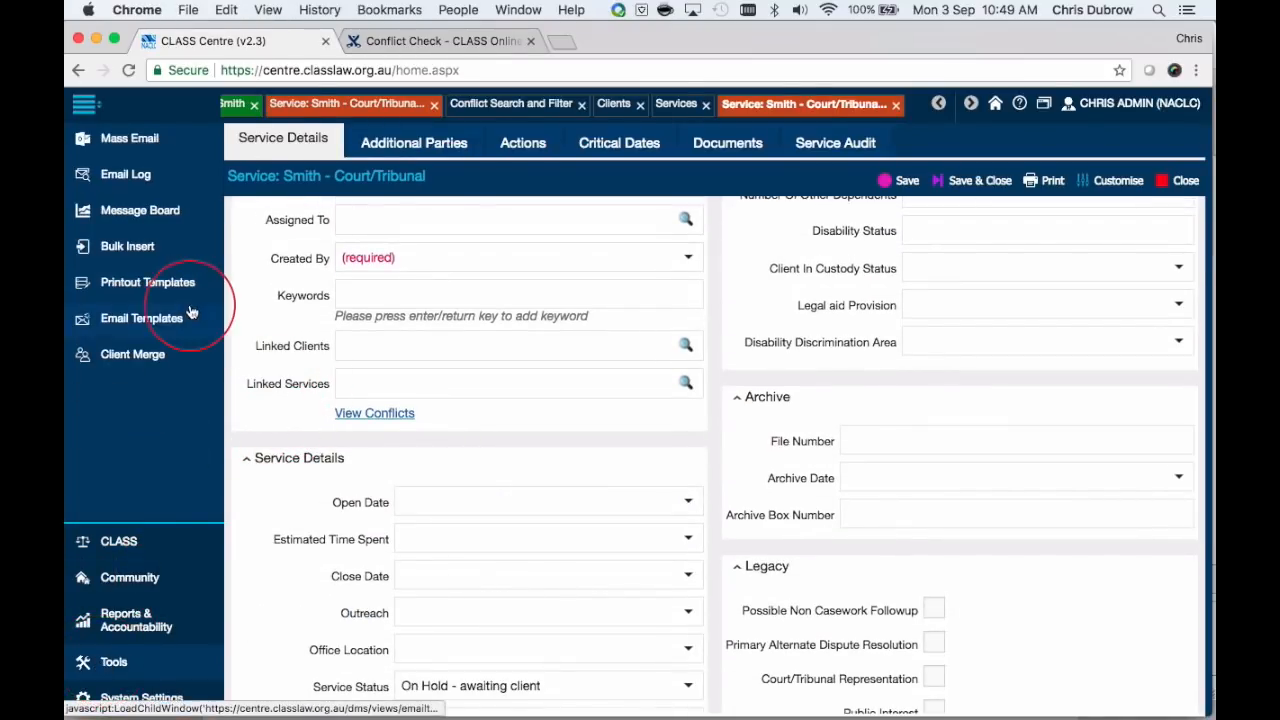
pyautogui.click(150, 360)
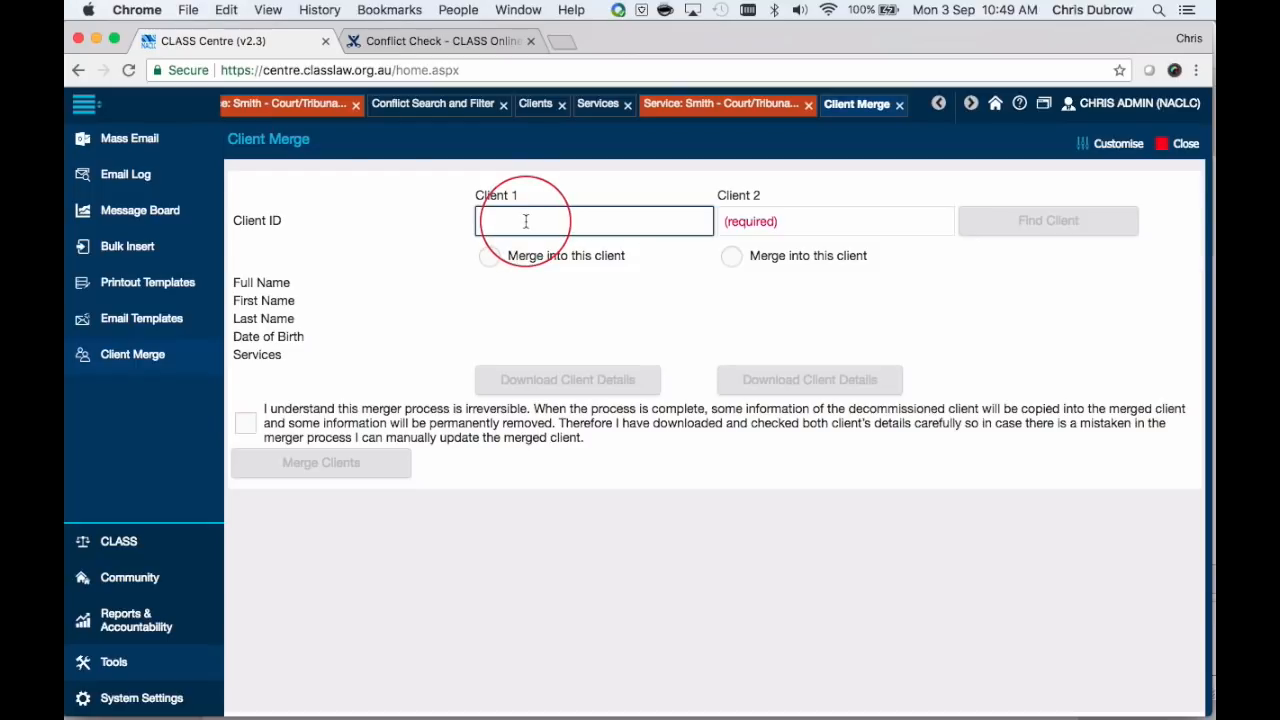
pyautogui.write('4')
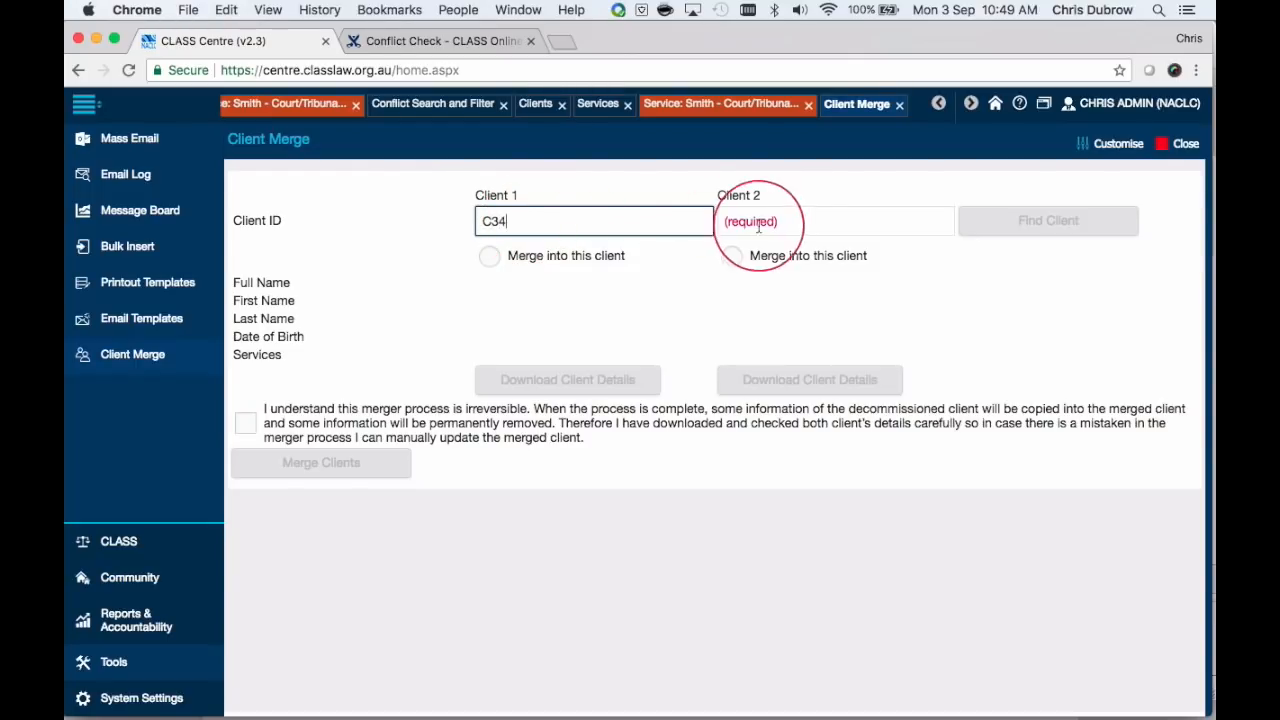
pyautogui.click(780, 221)
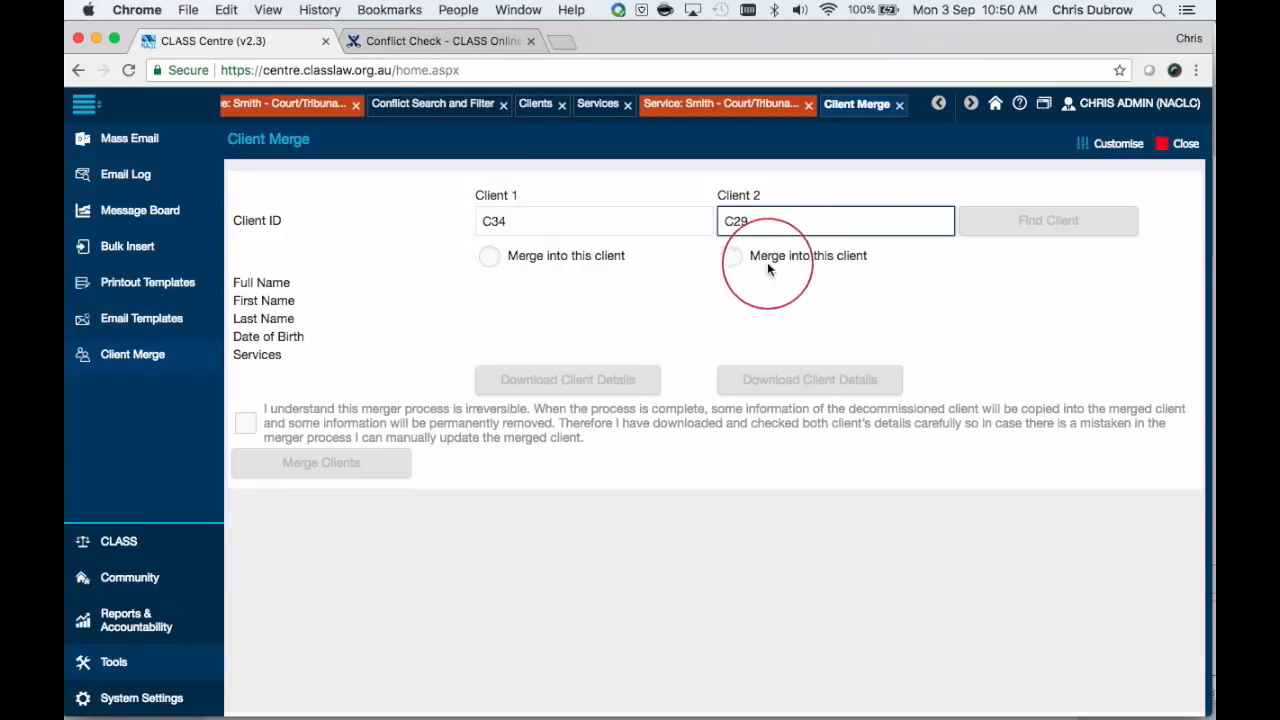
pyautogui.click(490, 256)
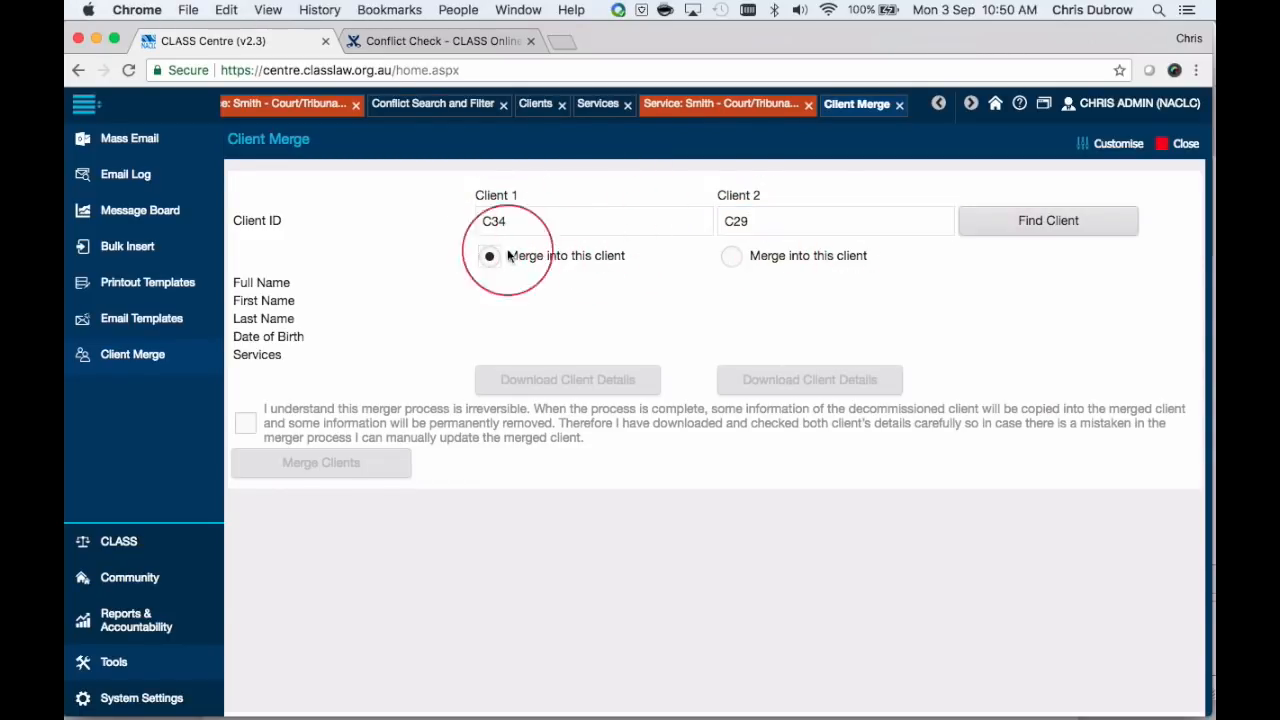
pyautogui.click(1064, 224)
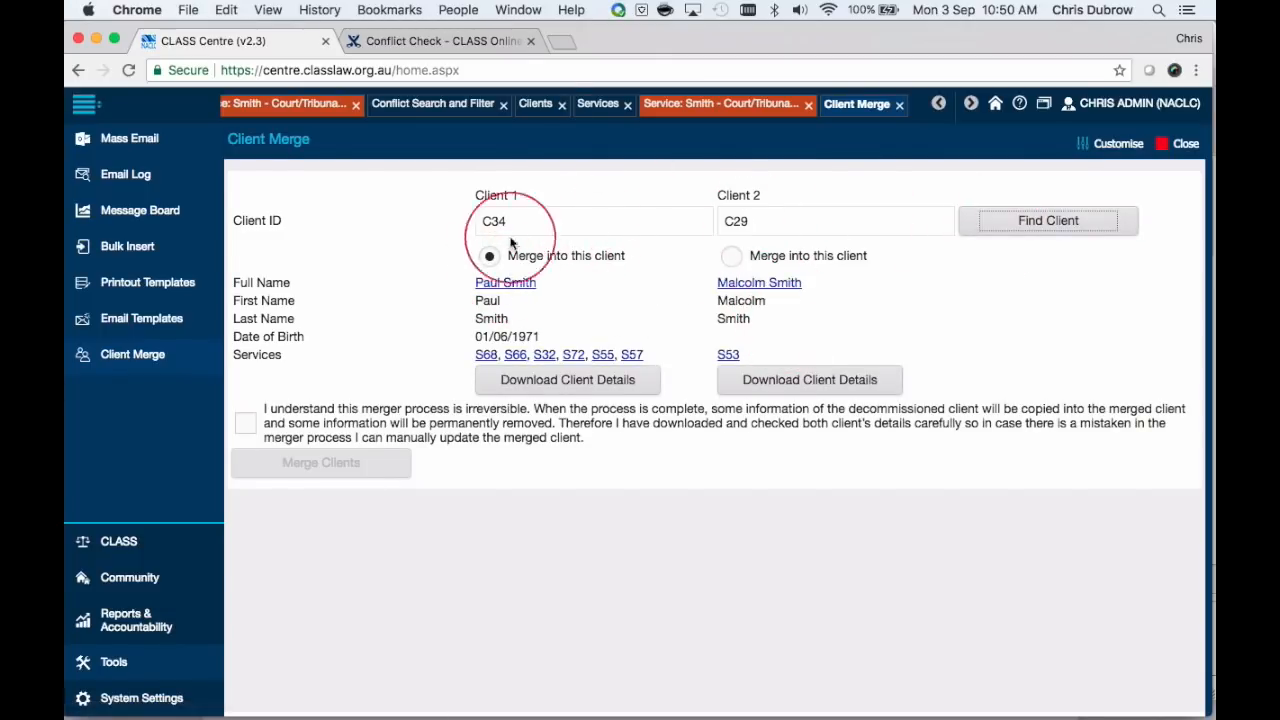
# Review Client 1's services from the merge form, then return and tick the acknowledgement that the merger process is irreversible.
pyautogui.click(517, 286)
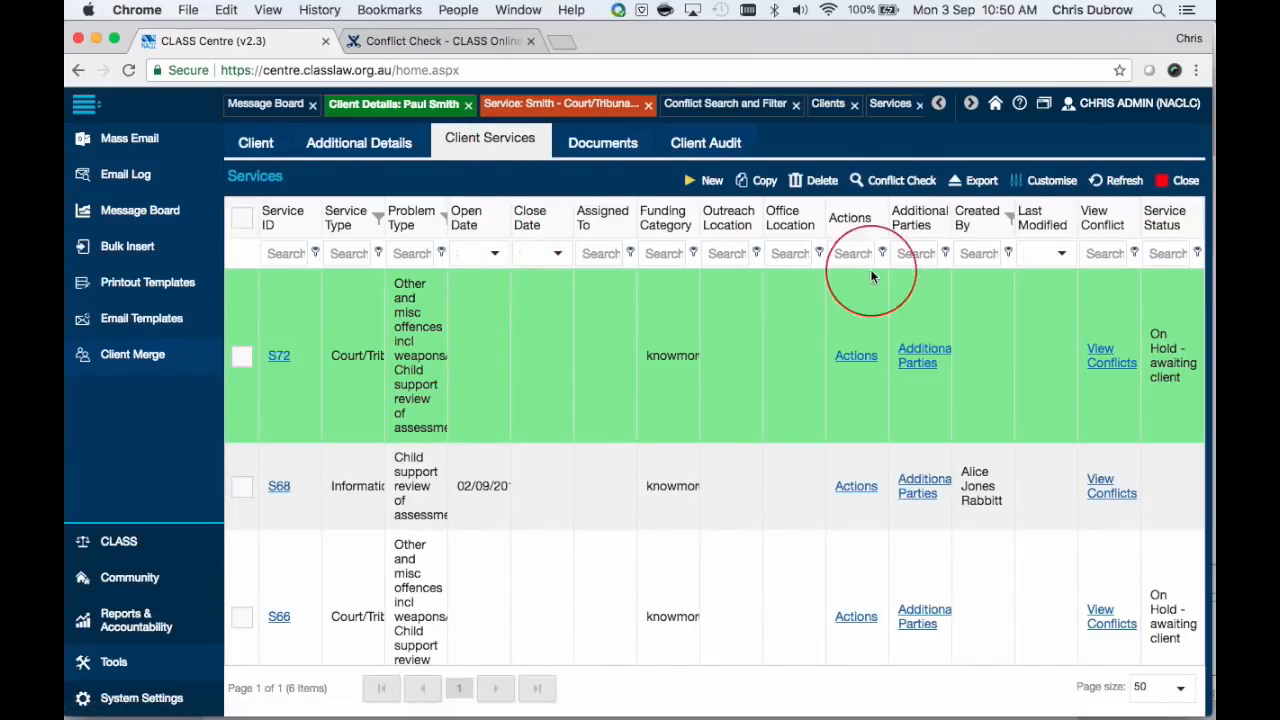
pyautogui.scroll(-5, 849, 280)
pyautogui.scroll(5, 855, 270)
pyautogui.click(906, 105)
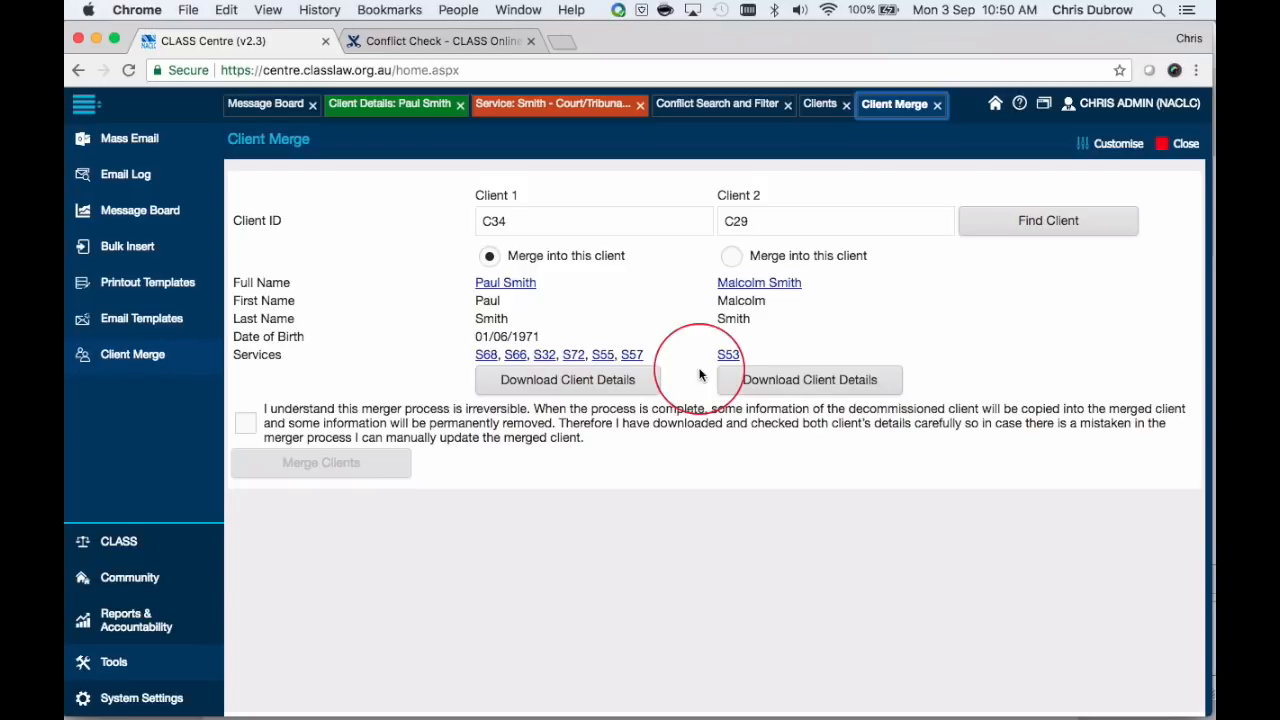
pyautogui.click(245, 421)
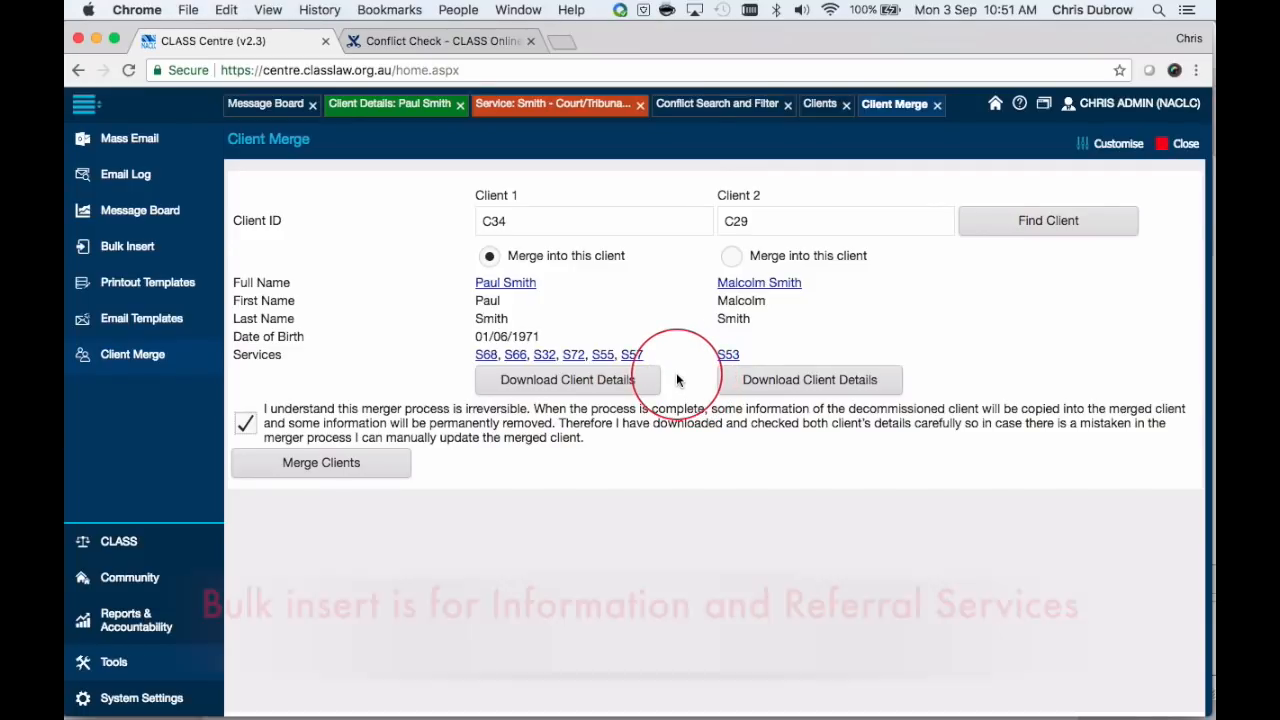
# Open bulk insert group B1 for August 2018, review its problem type and referral counts, and return to its main details.
pyautogui.click(127, 248)
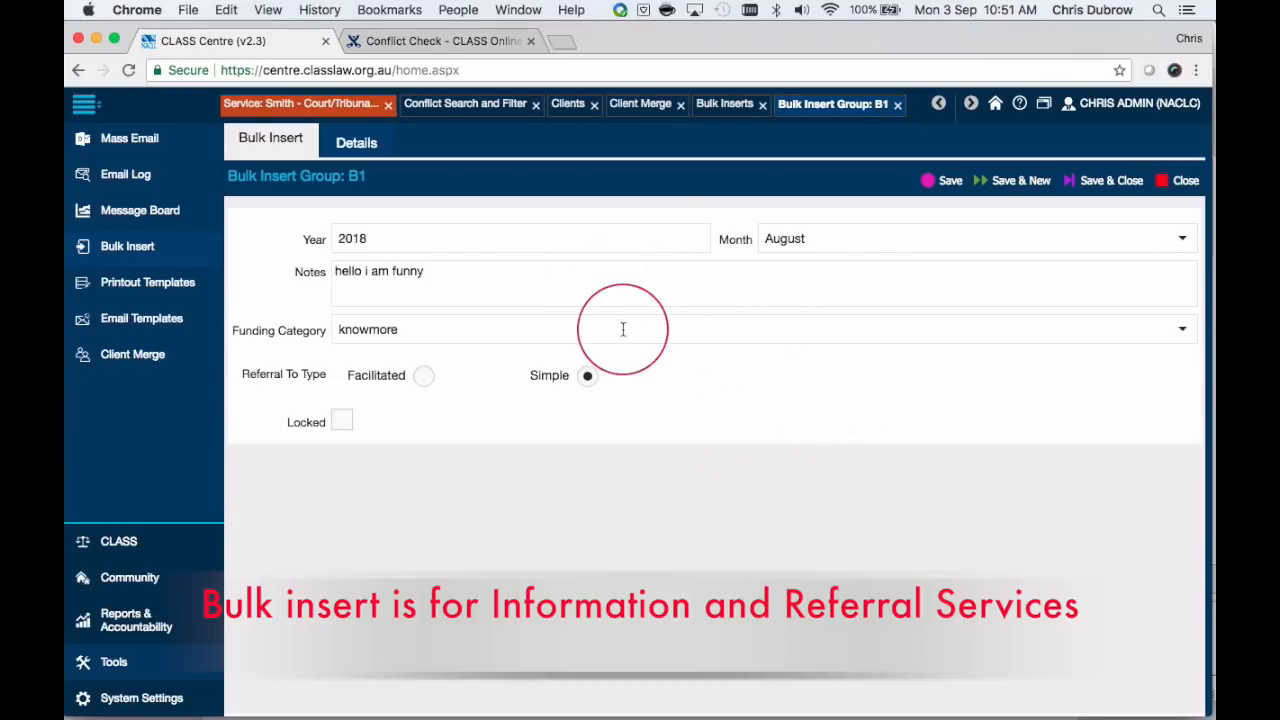
pyautogui.click(350, 140)
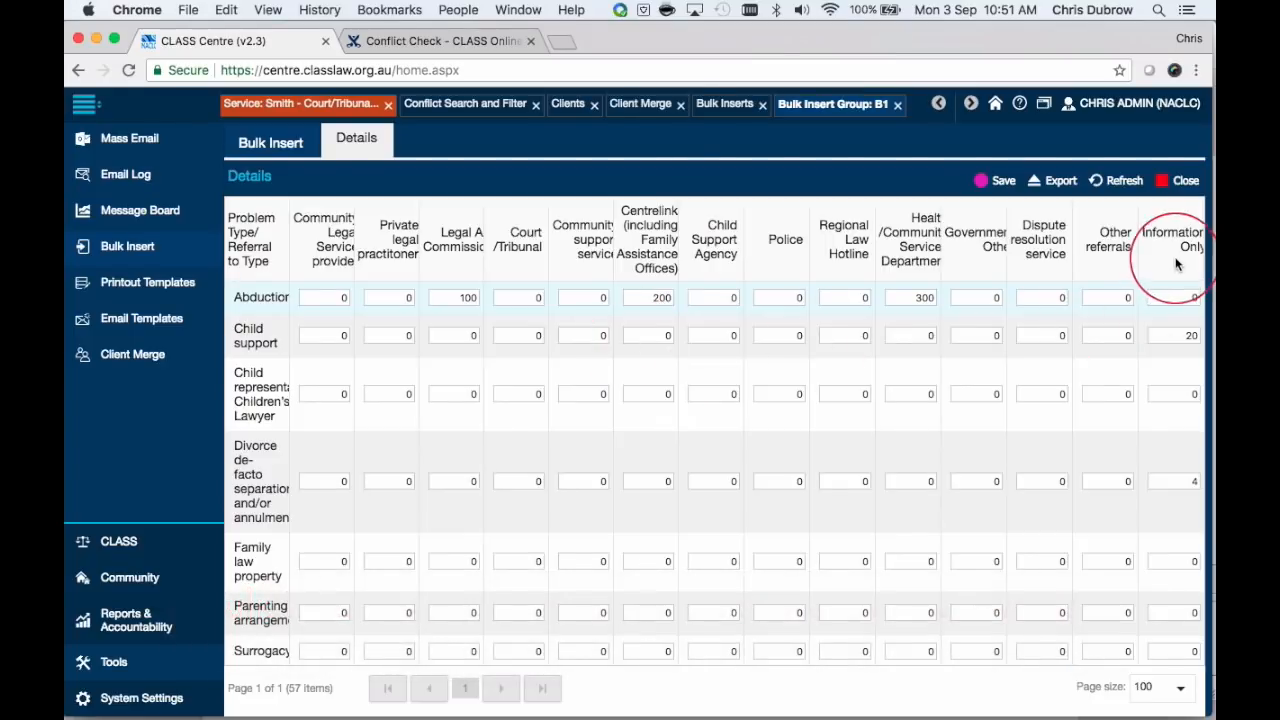
pyautogui.scroll(-2, 1180, 452)
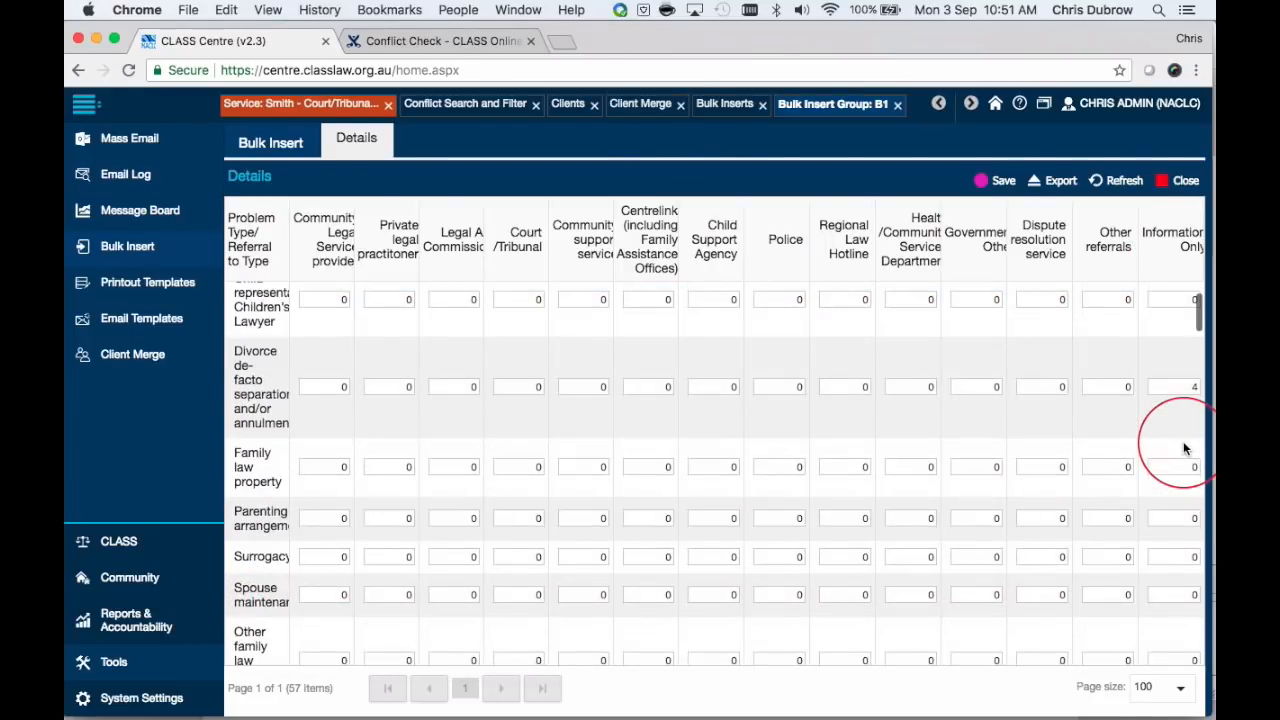
pyautogui.scroll(2, 1174, 331)
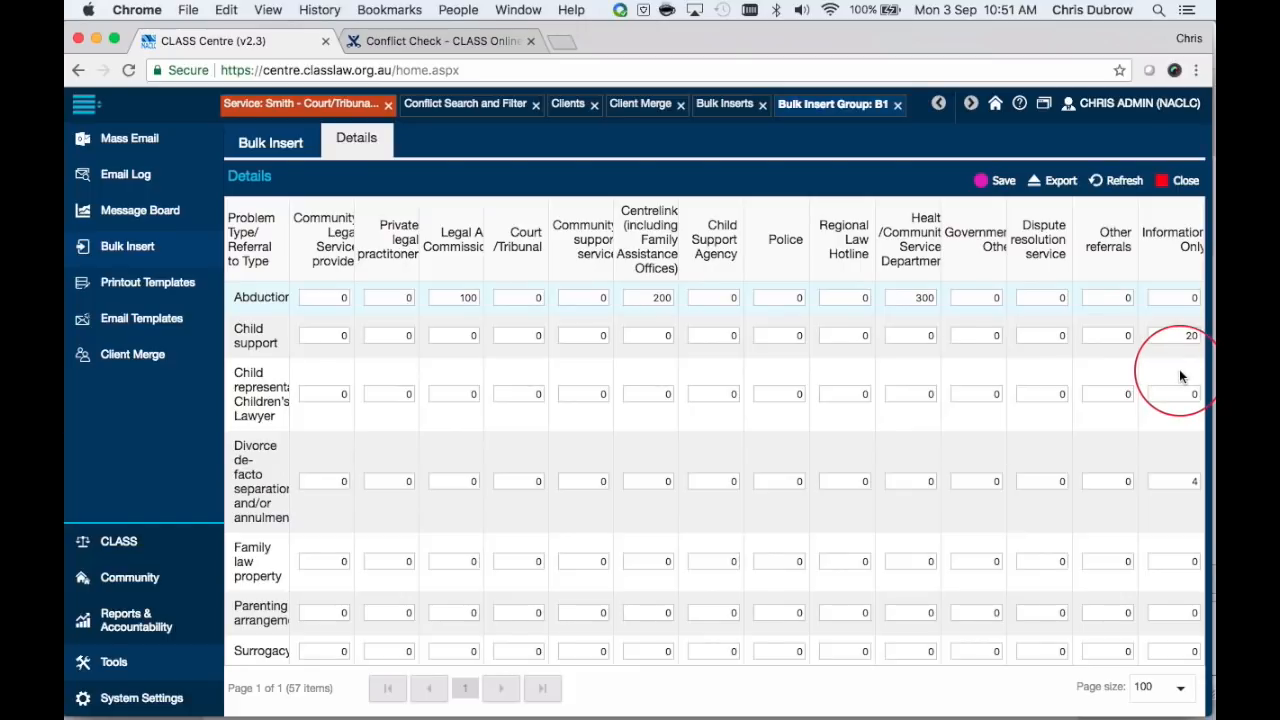
pyautogui.click(280, 145)
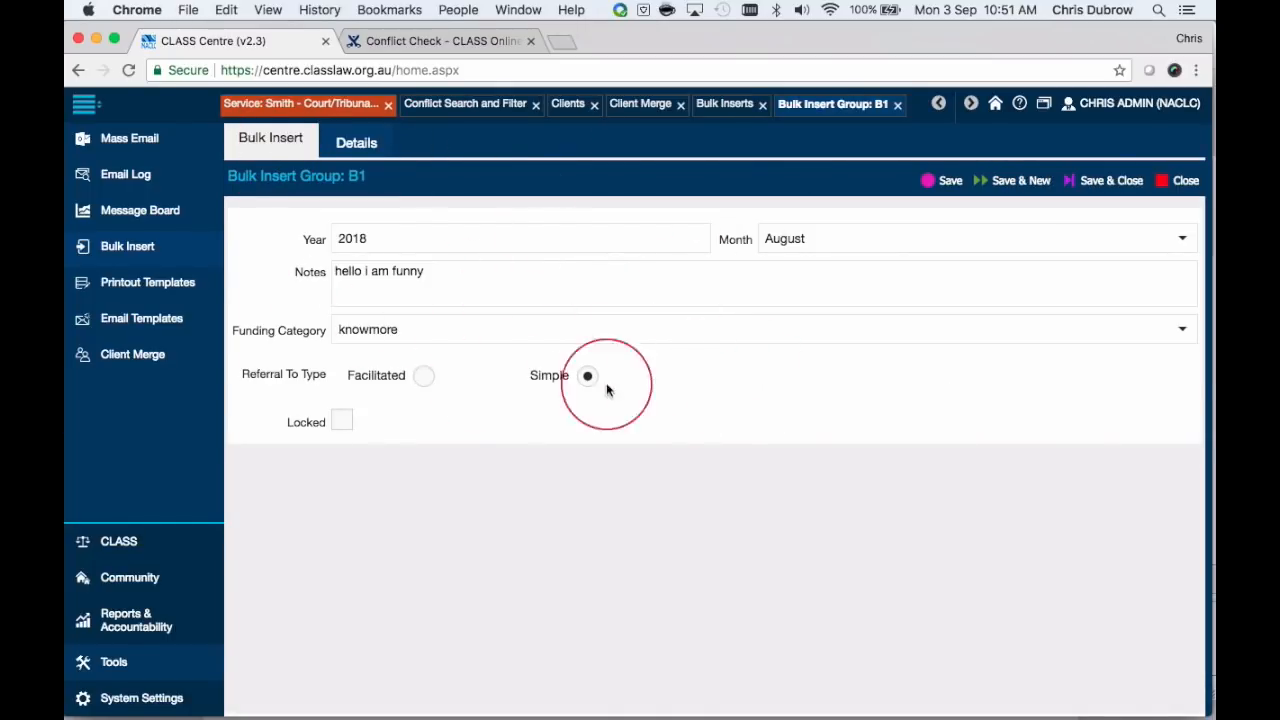
# Shorten the bulk insert group's notes to "hello i a" and mark the group as Locked.
pyautogui.click(425, 296)
pyautogui.press('BackSpace')
pyautogui.press('BackSpace')
pyautogui.press('BackSpace')
pyautogui.press('BackSpace')
pyautogui.press('BackSpace')
pyautogui.press('BackSpace')
pyautogui.press('BackSpace')
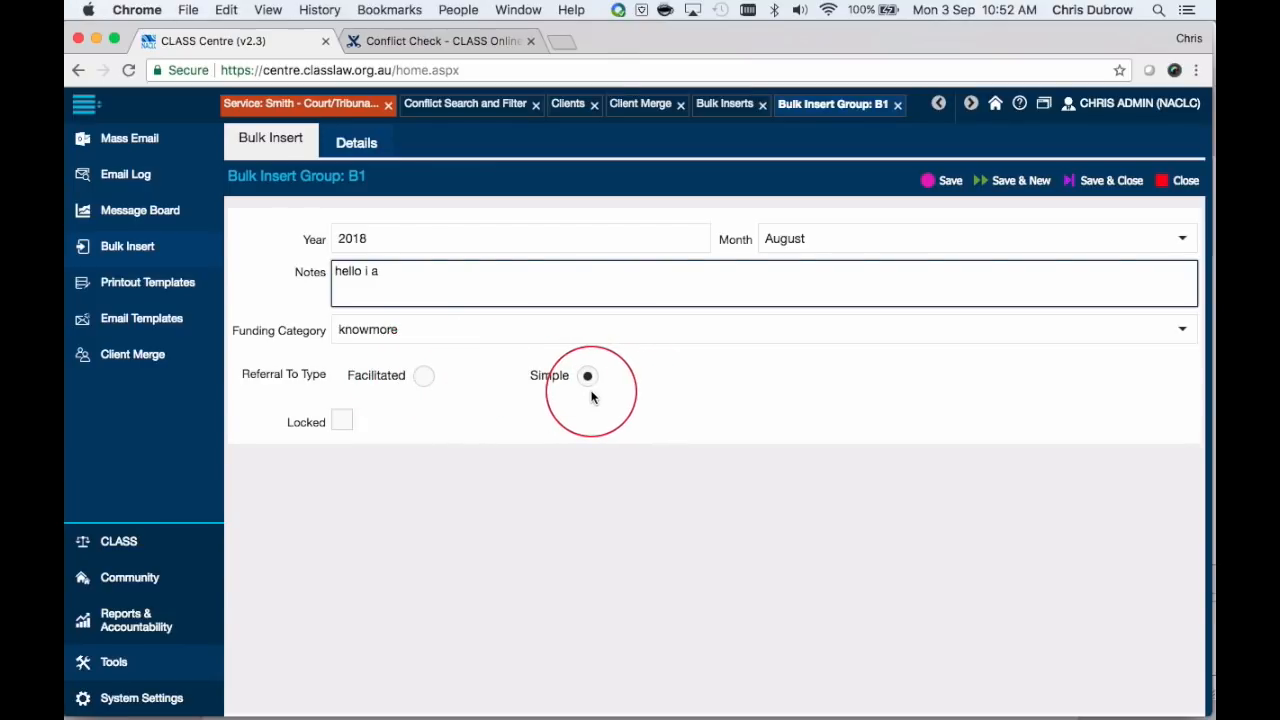
pyautogui.click(341, 422)
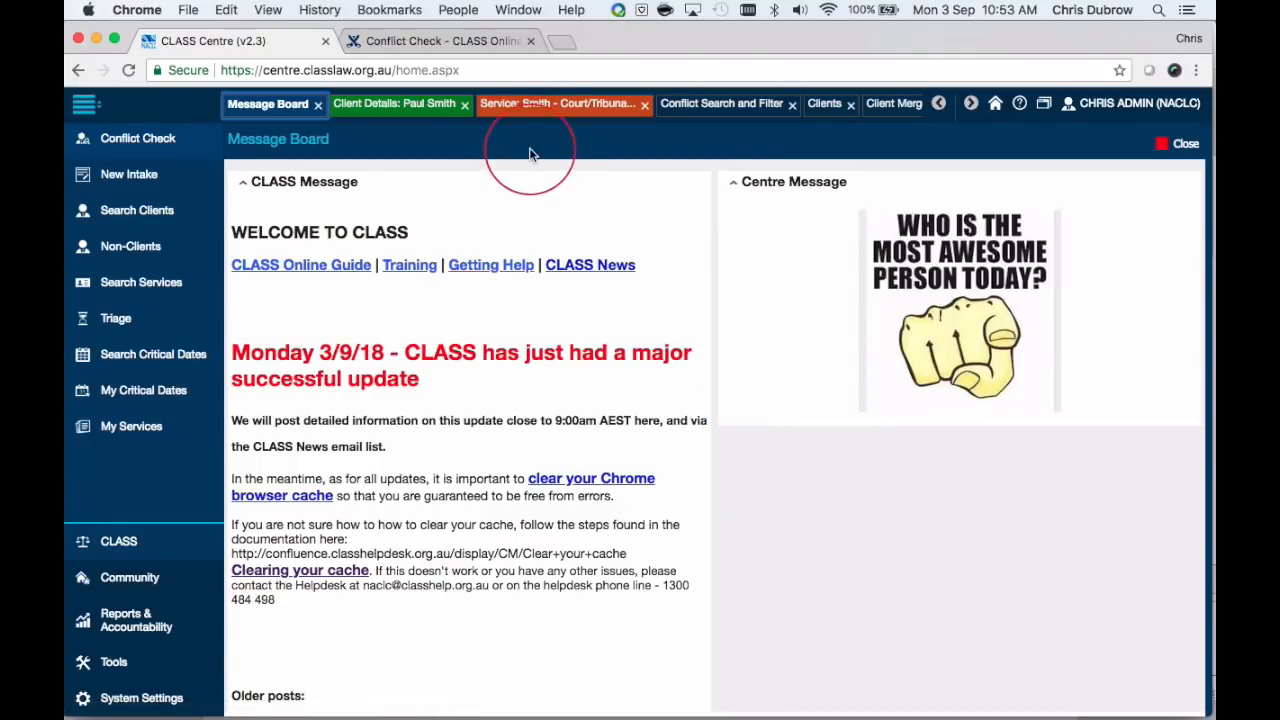
# Review the open Court/Tribunal service's details and open a new client intake form.
pyautogui.click(548, 112)
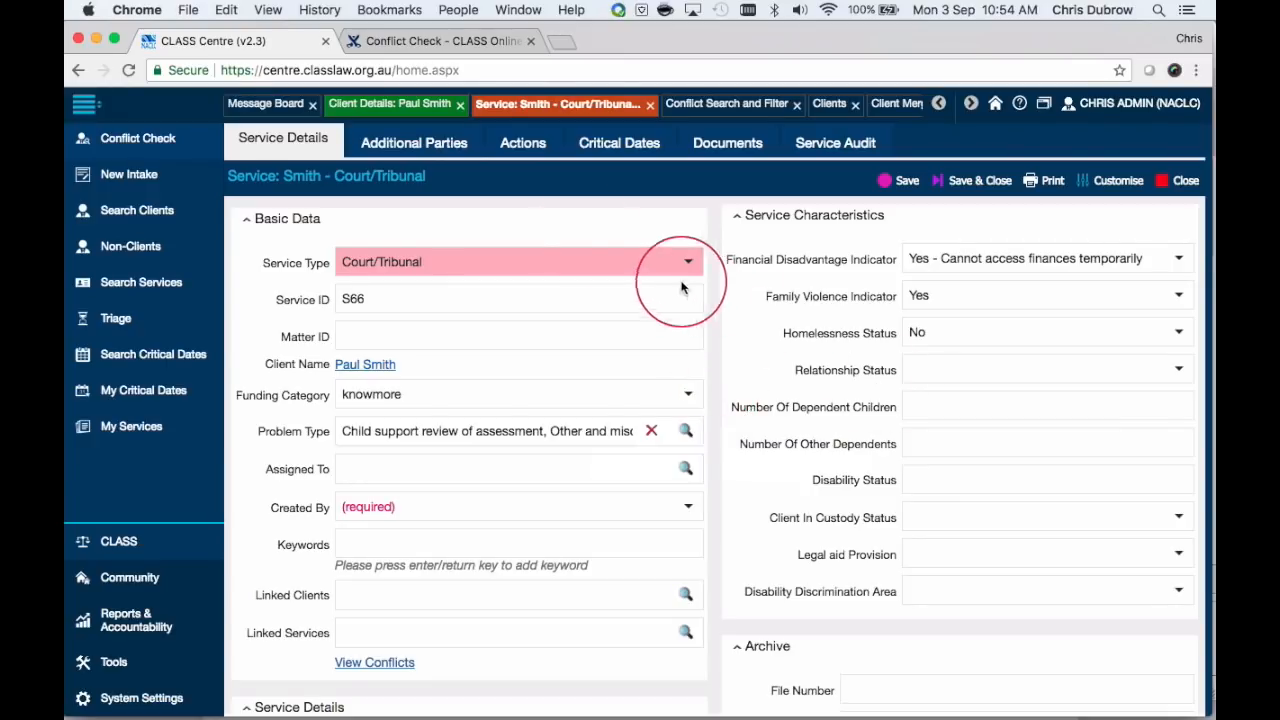
pyautogui.click(116, 178)
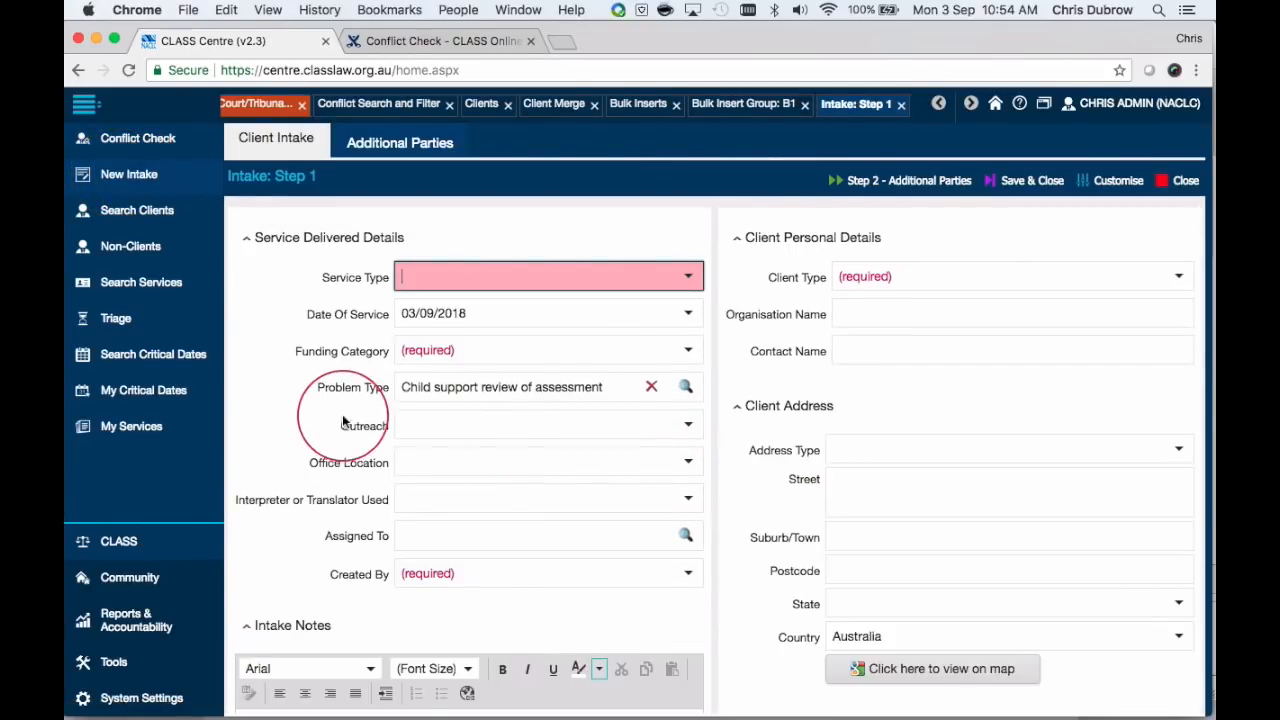
# Open the high-priority triage service, change its service type to Information and review the other available service types.
pyautogui.click(118, 320)
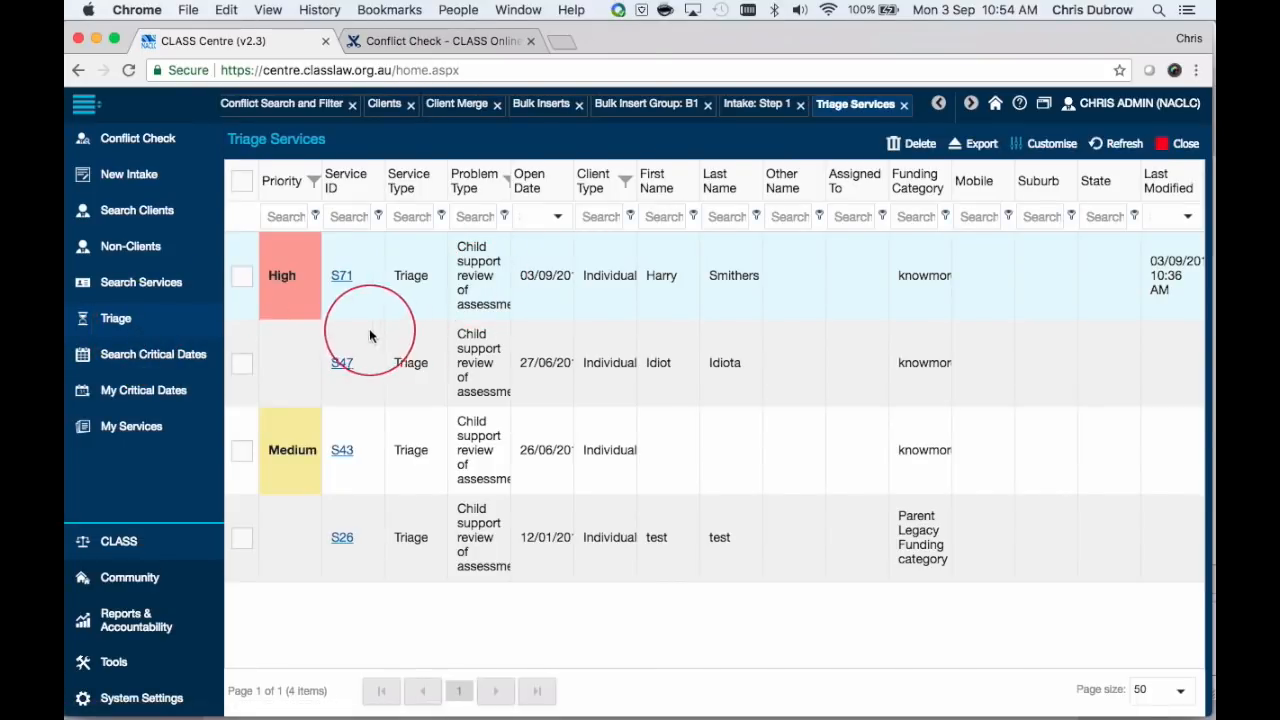
pyautogui.click(346, 314)
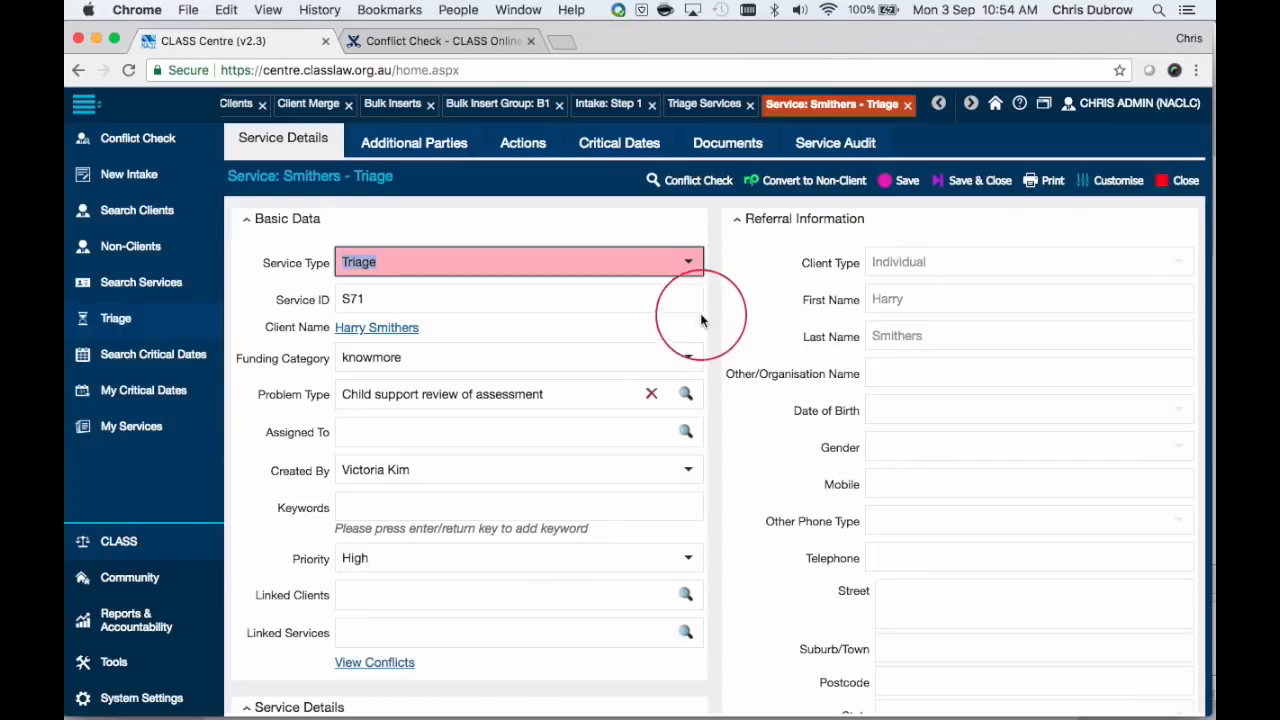
pyautogui.click(690, 264)
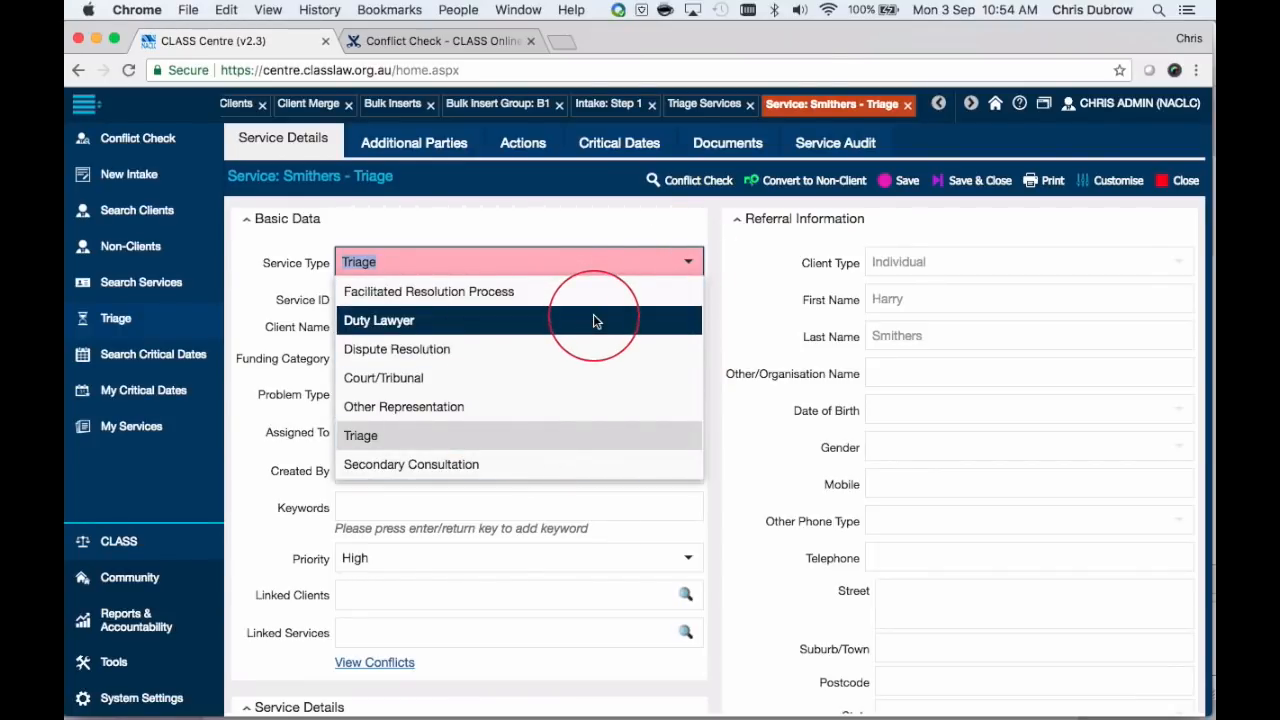
pyautogui.scroll(3, 582, 330)
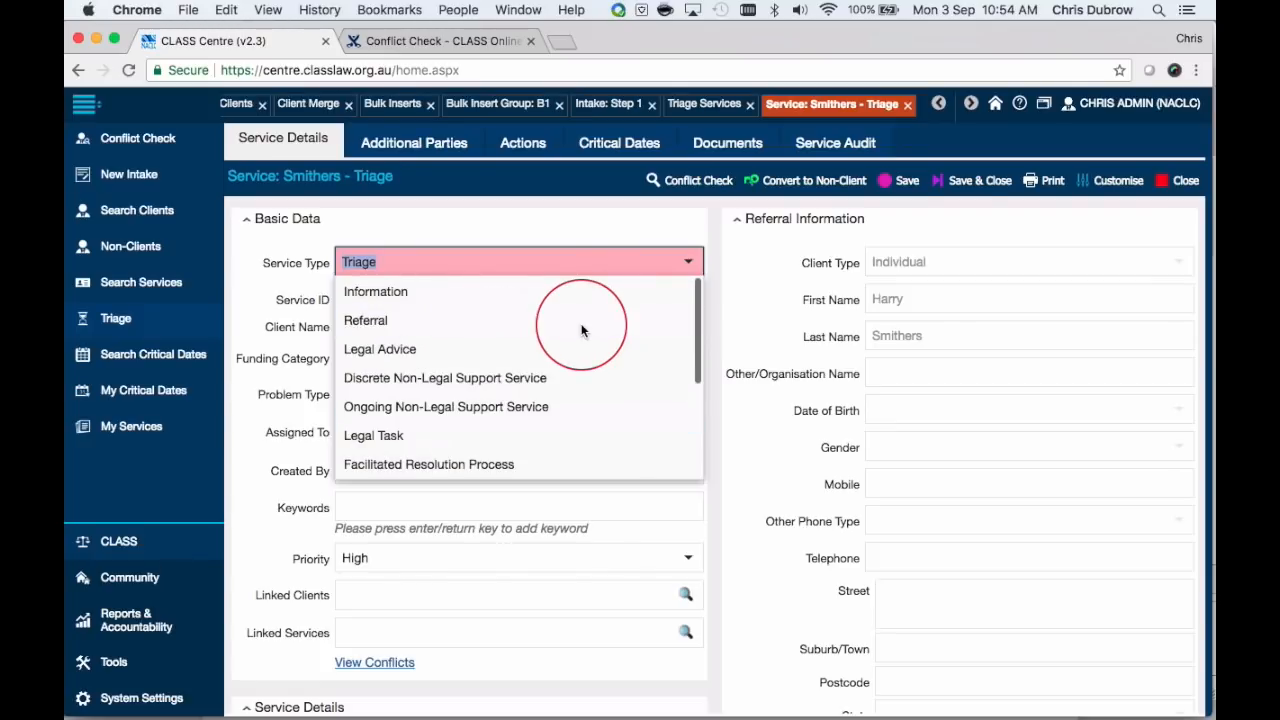
pyautogui.click(560, 243)
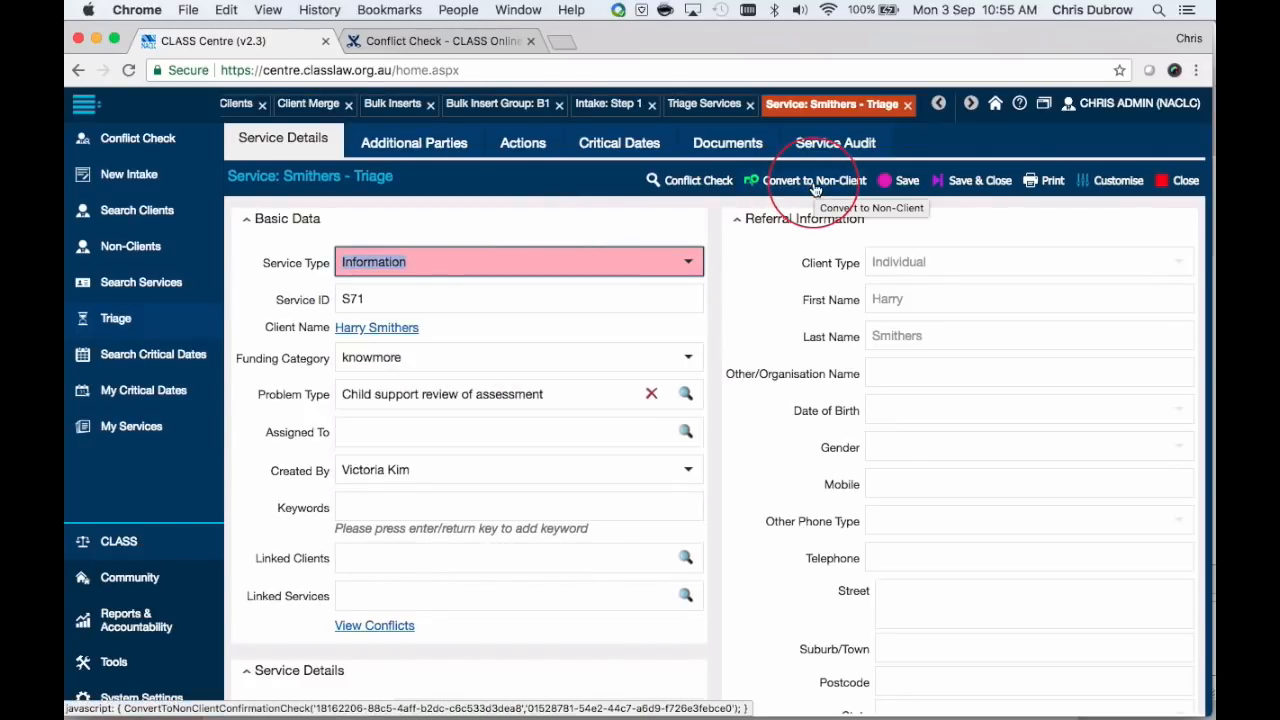
pyautogui.click(692, 263)
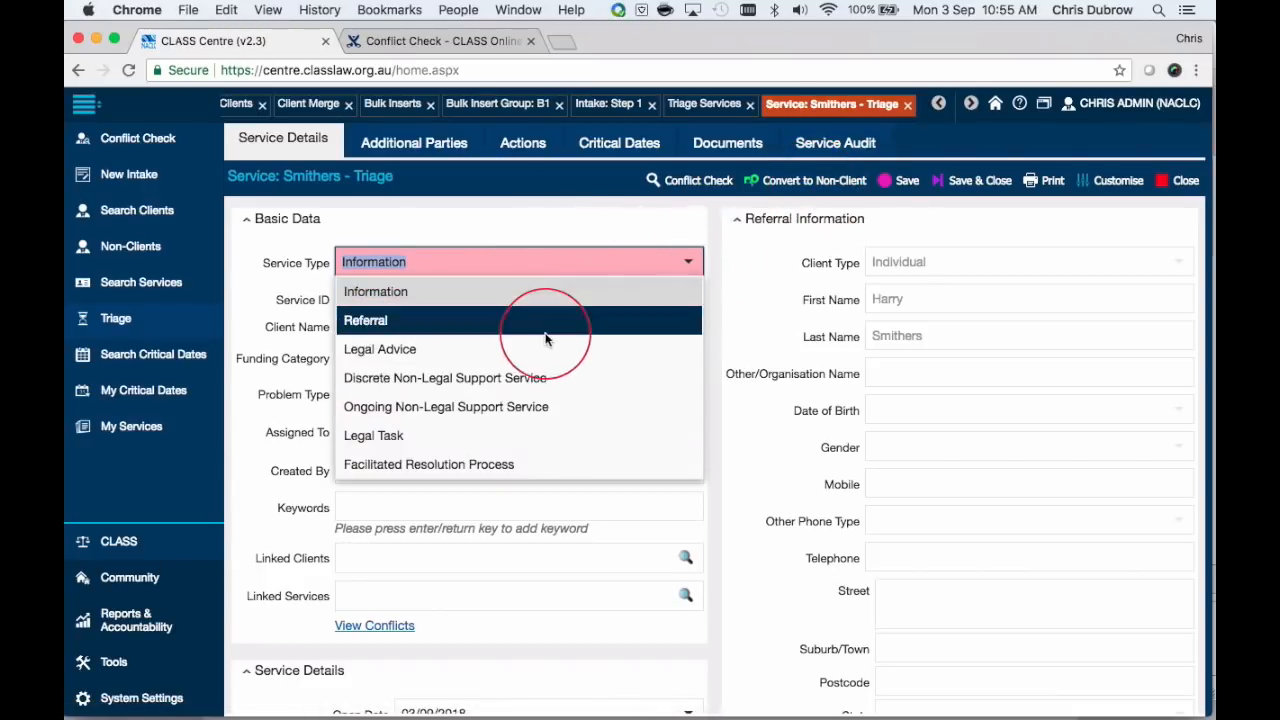
pyautogui.click(610, 228)
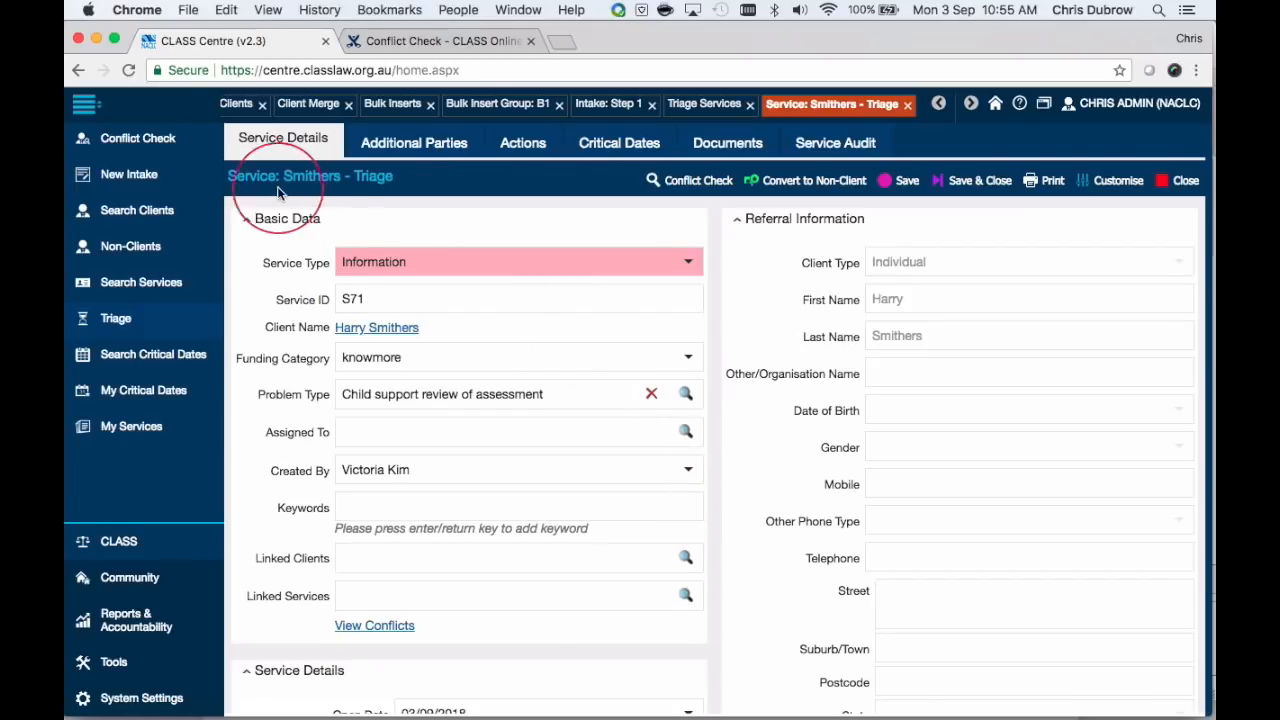
# Show the Reports & Accountability options and open the documents of the triage service.
pyautogui.click(130, 620)
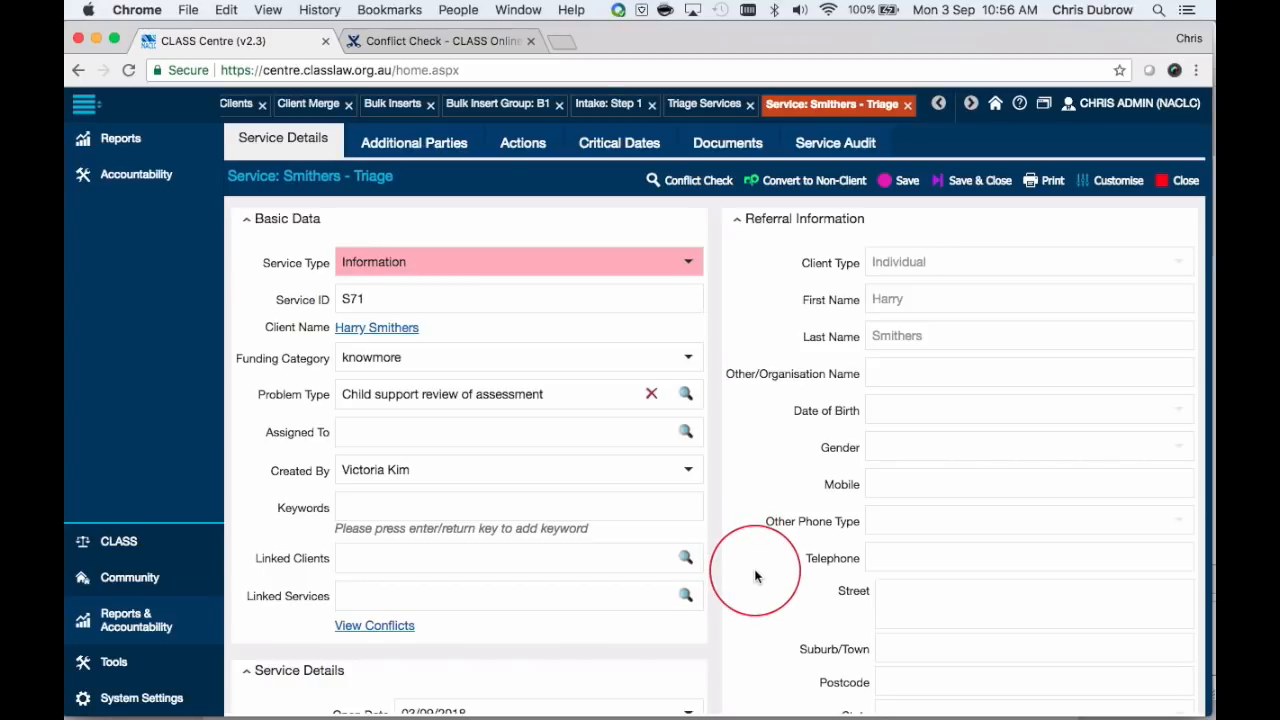
pyautogui.click(725, 148)
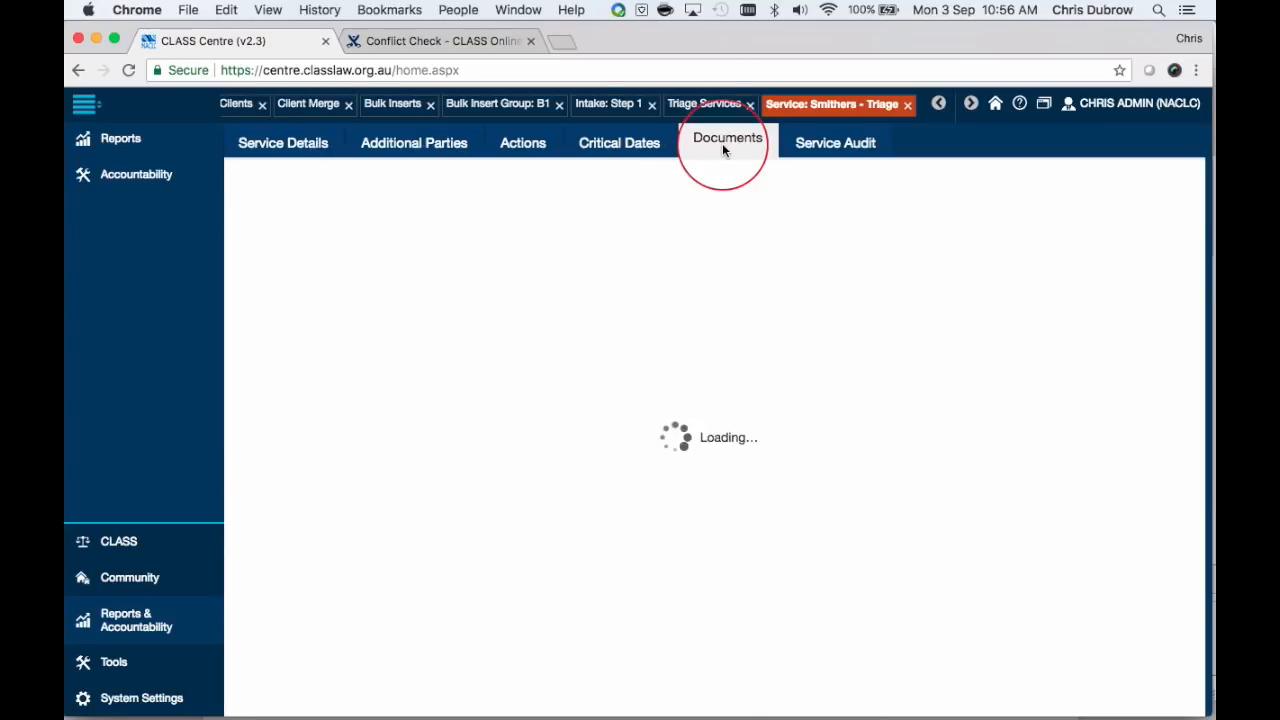